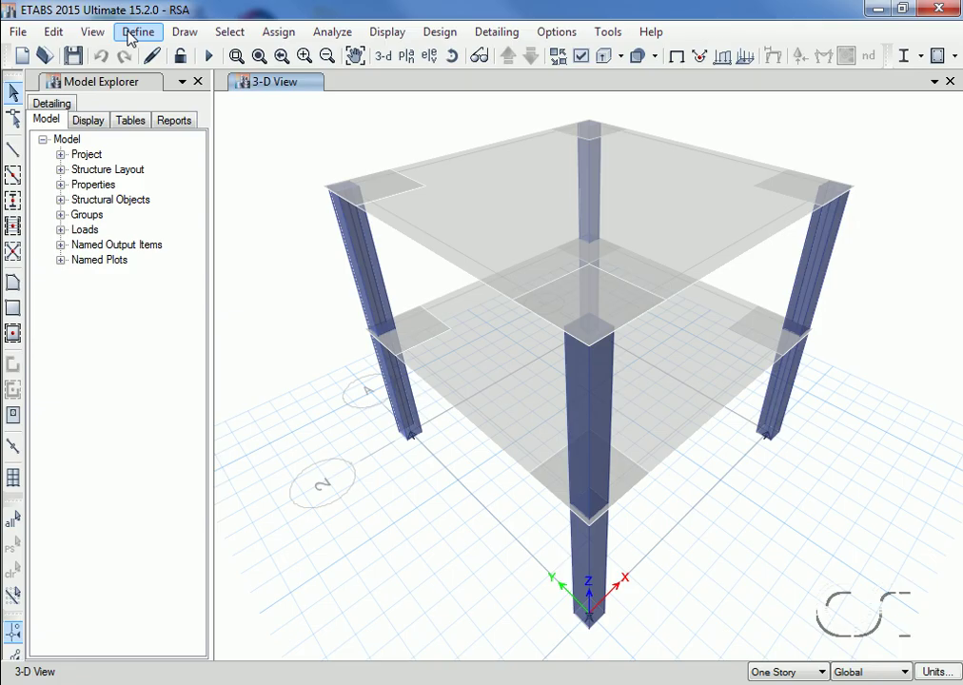
Open the existing Modal case for modification and keep its subtype as Eigen
click(134, 32)
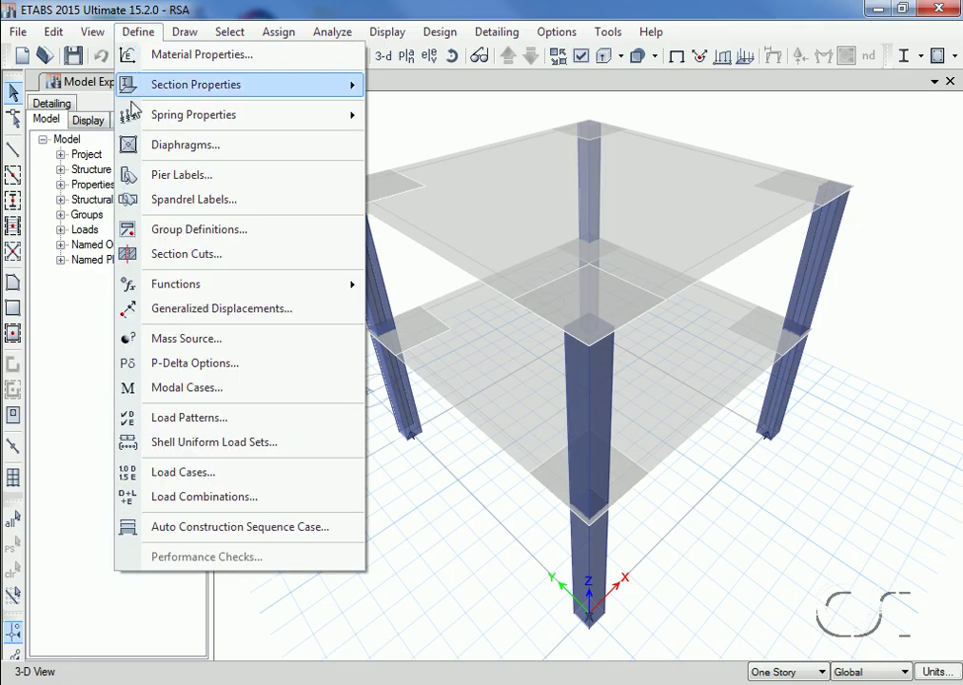
click(229, 401)
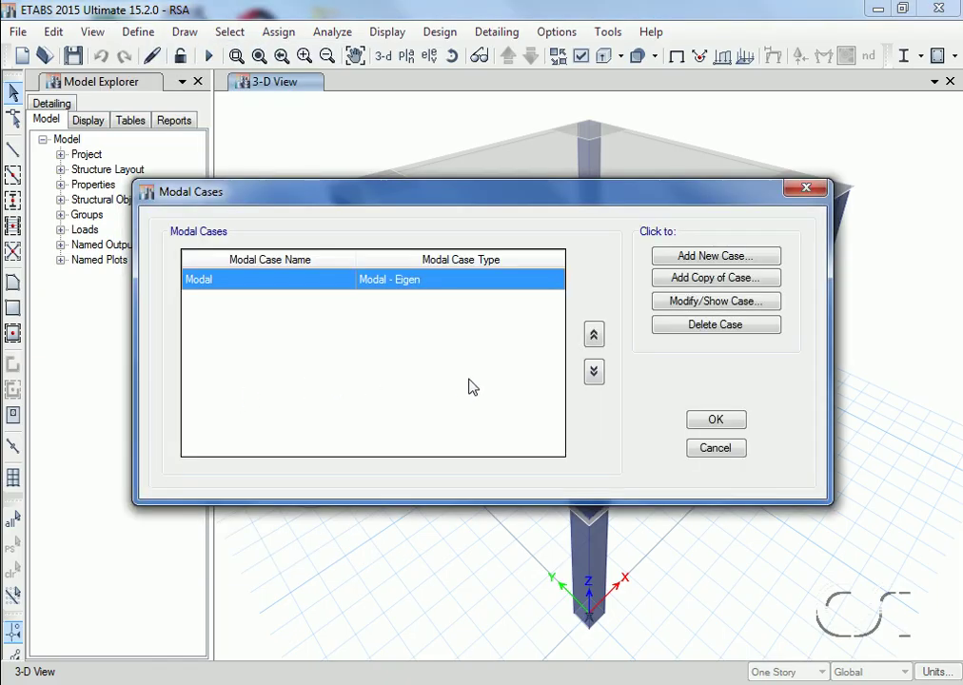
click(683, 307)
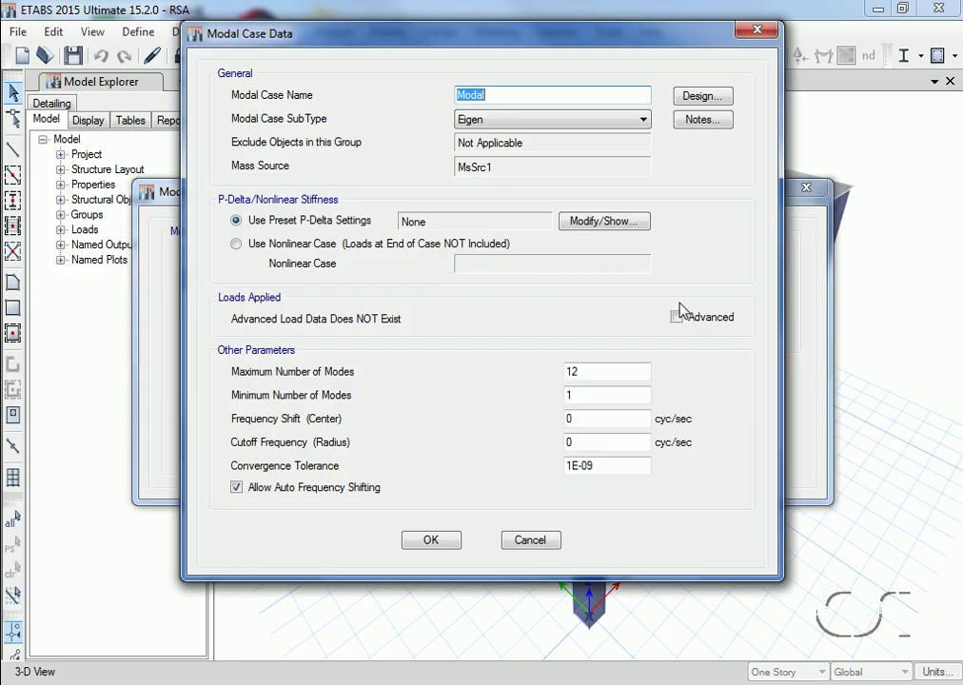
click(523, 121)
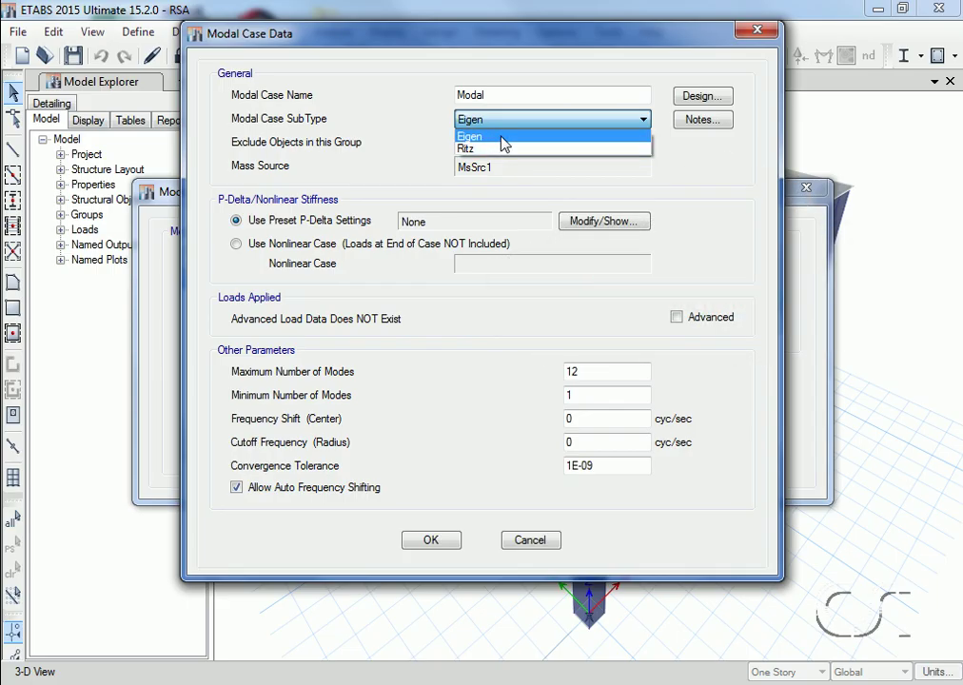
click(502, 137)
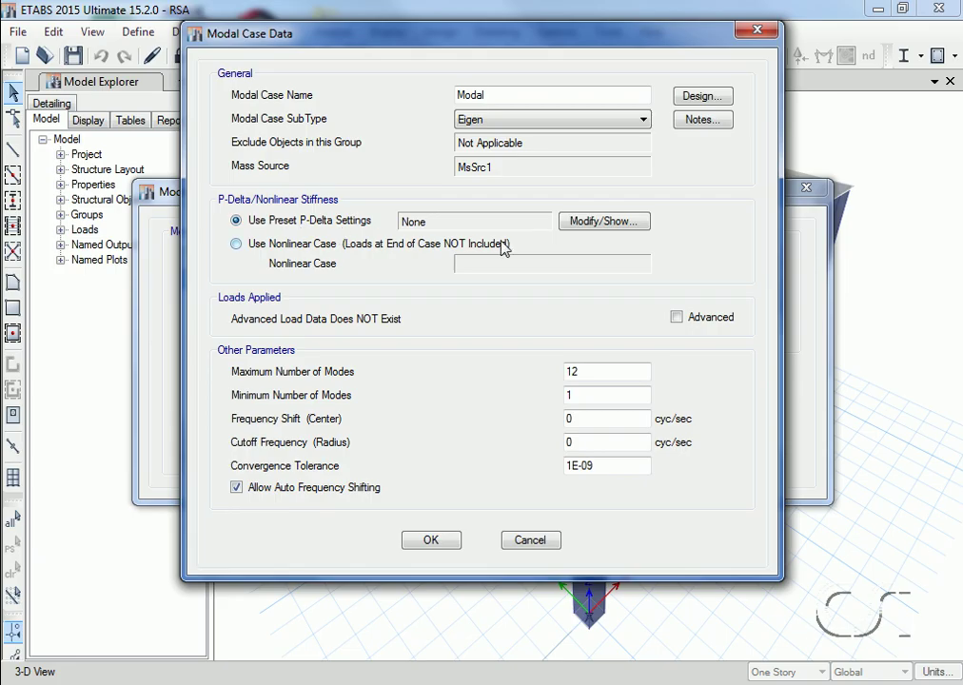
Set the modal case's preset P-Delta automation method to Non-iterative - Based on Mass
click(591, 222)
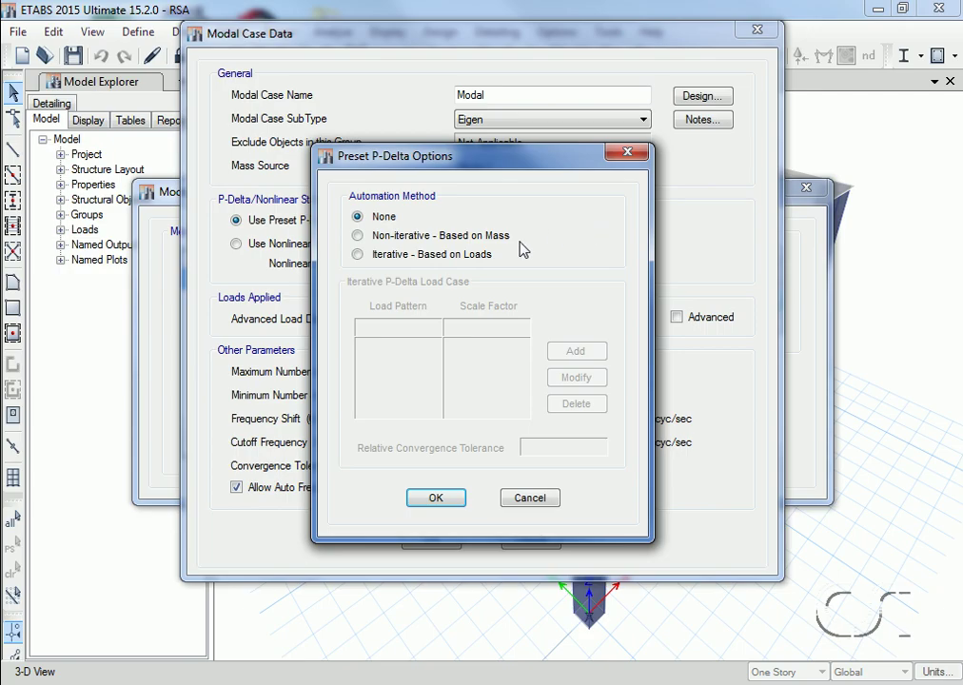
click(358, 235)
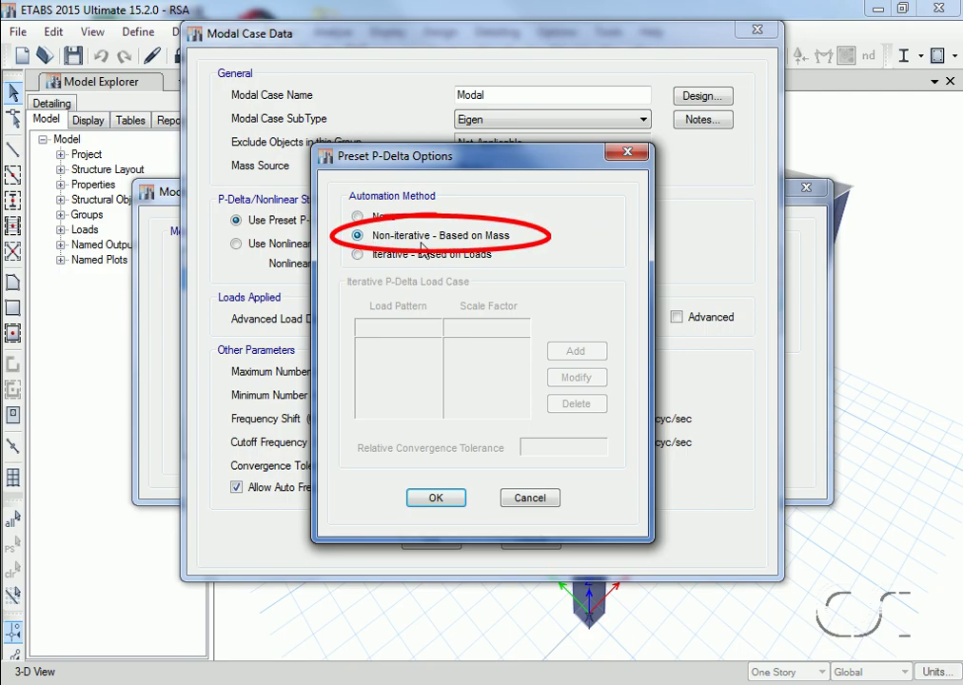
click(434, 499)
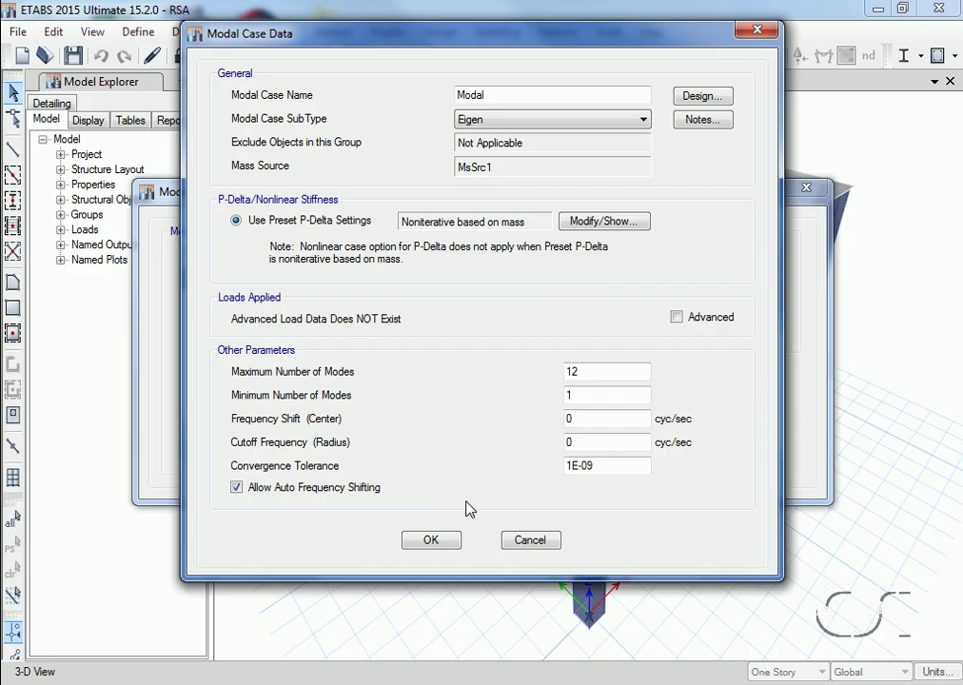
Examine the modal case's advanced load options, leave them disabled, and accept the modal case definition
click(677, 318)
mouse_move(680, 321)
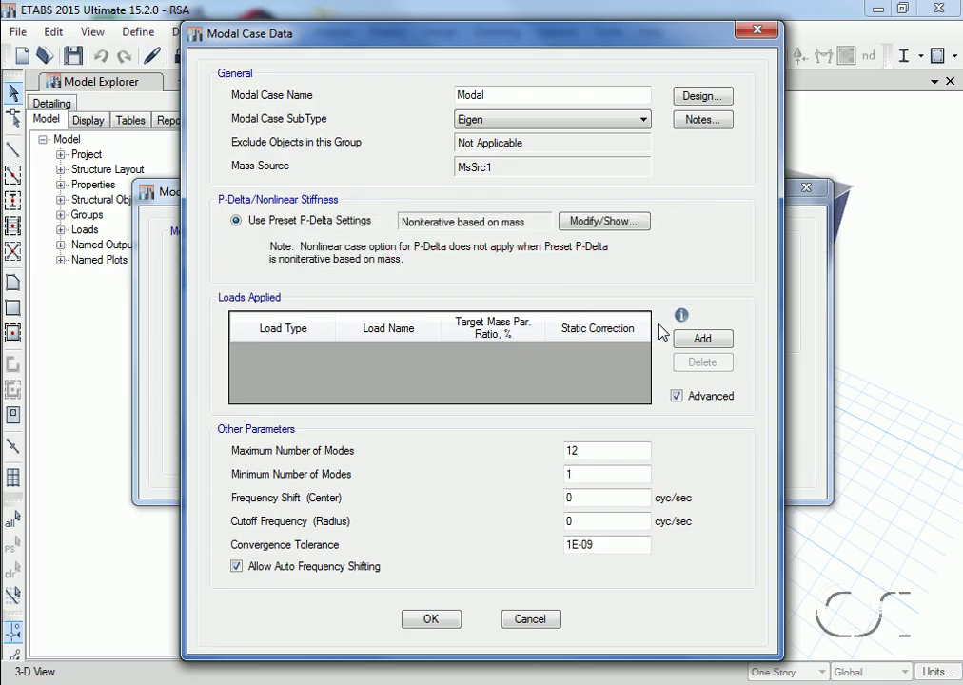
click(676, 397)
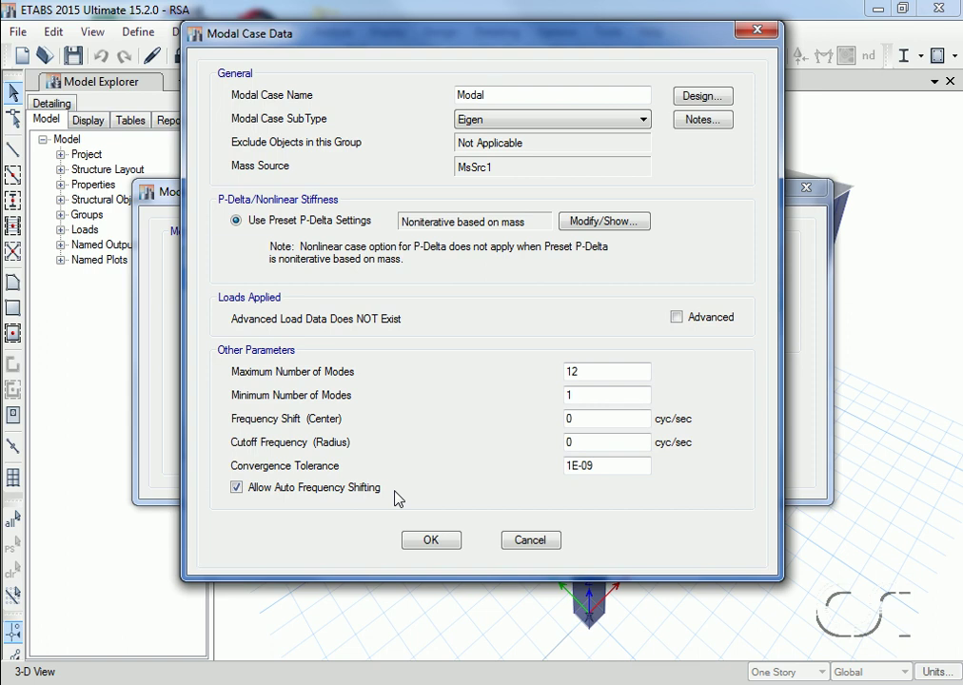
click(431, 541)
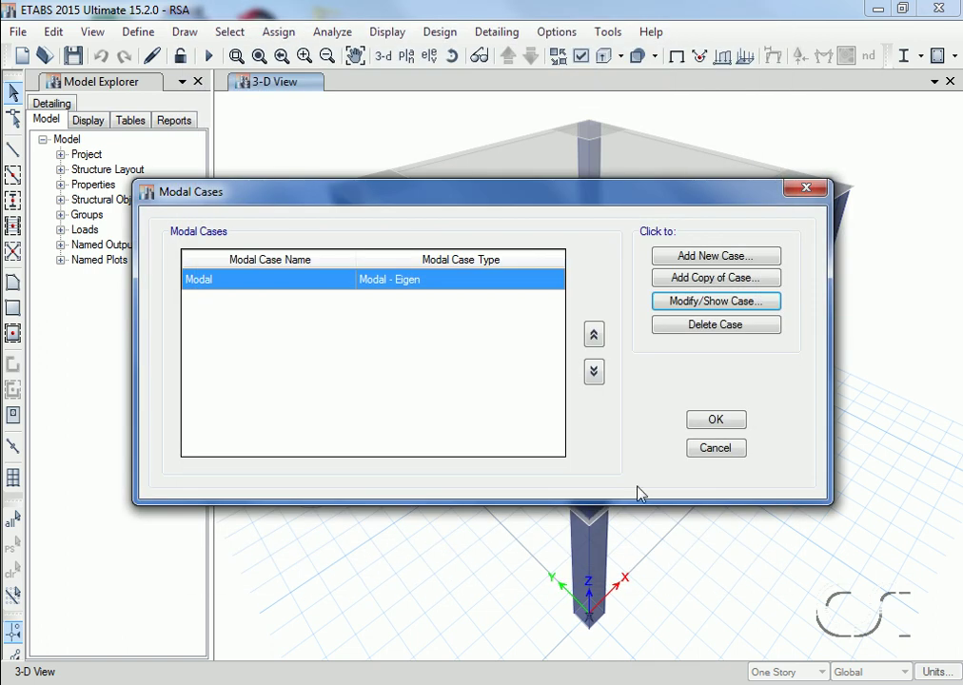
click(716, 425)
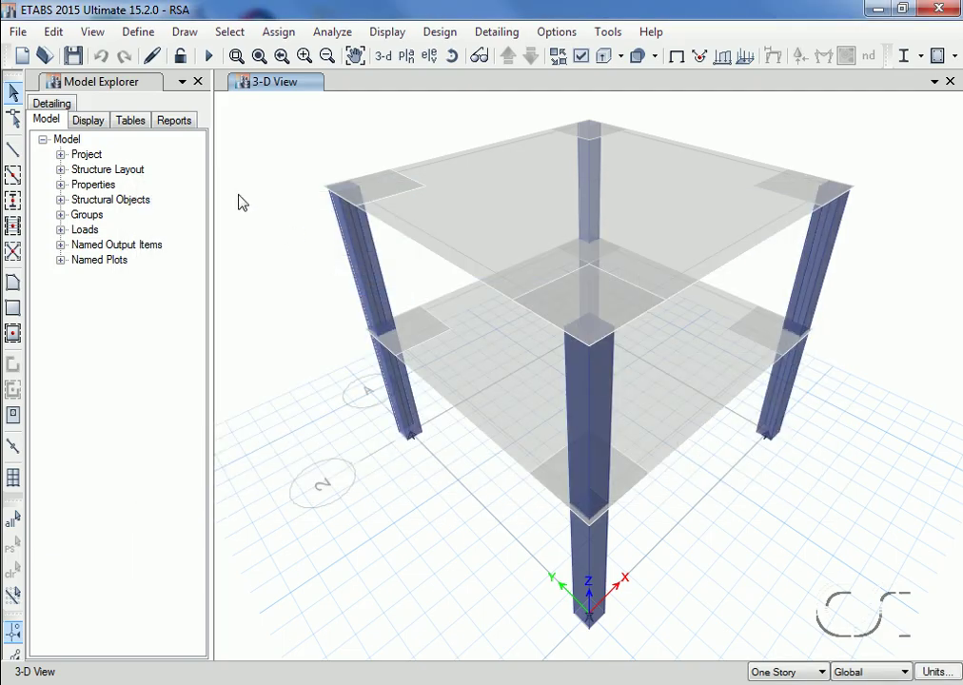
Add a new ASCE7-10 response spectrum function named ASCE RS
click(138, 32)
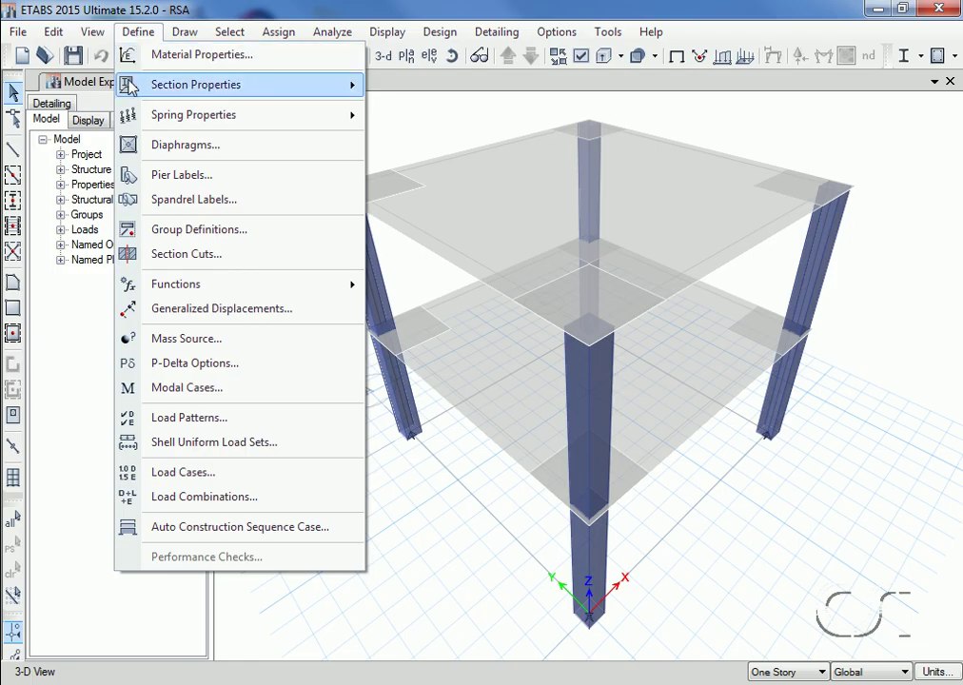
mouse_move(215, 293)
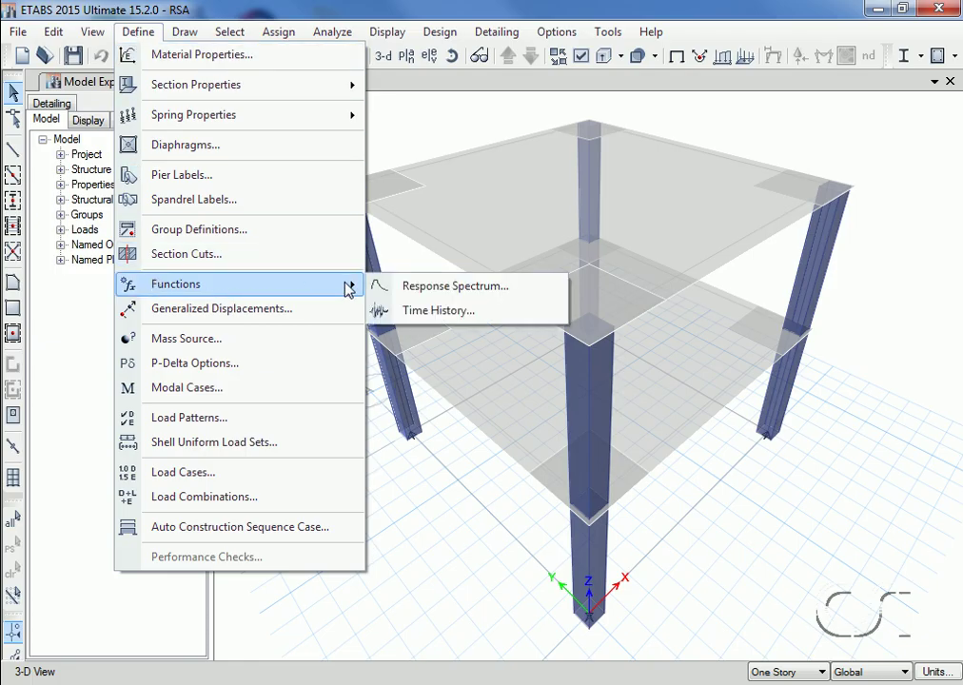
click(454, 287)
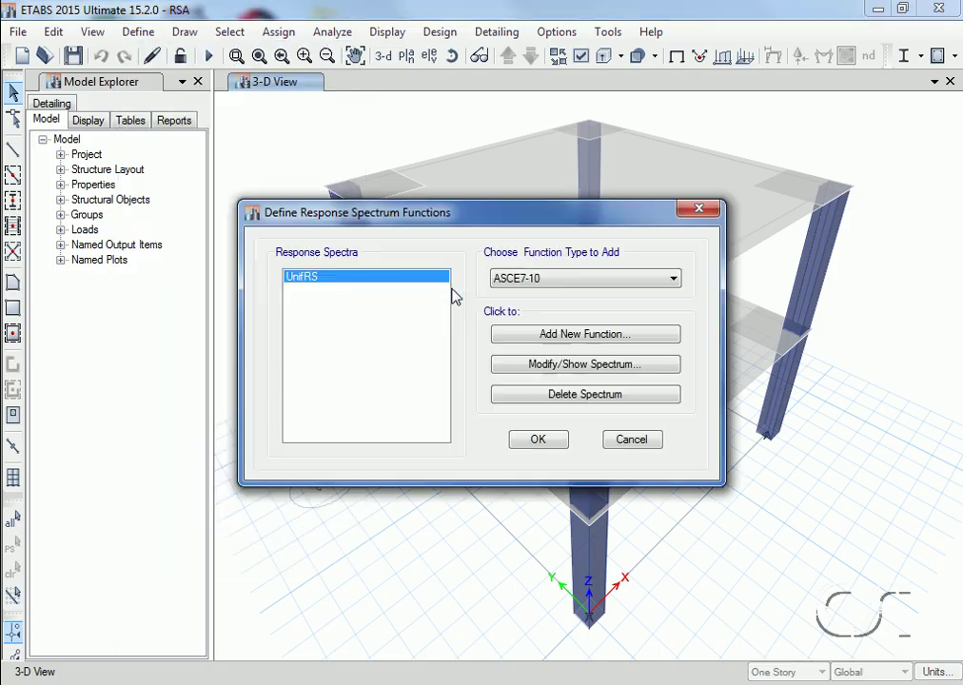
click(560, 286)
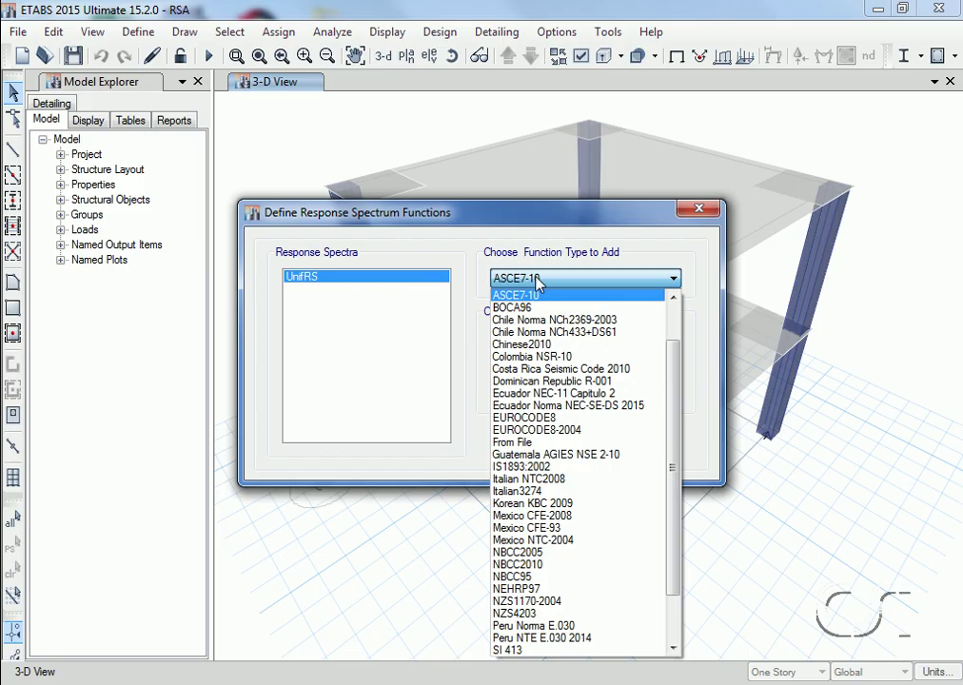
click(535, 295)
click(555, 334)
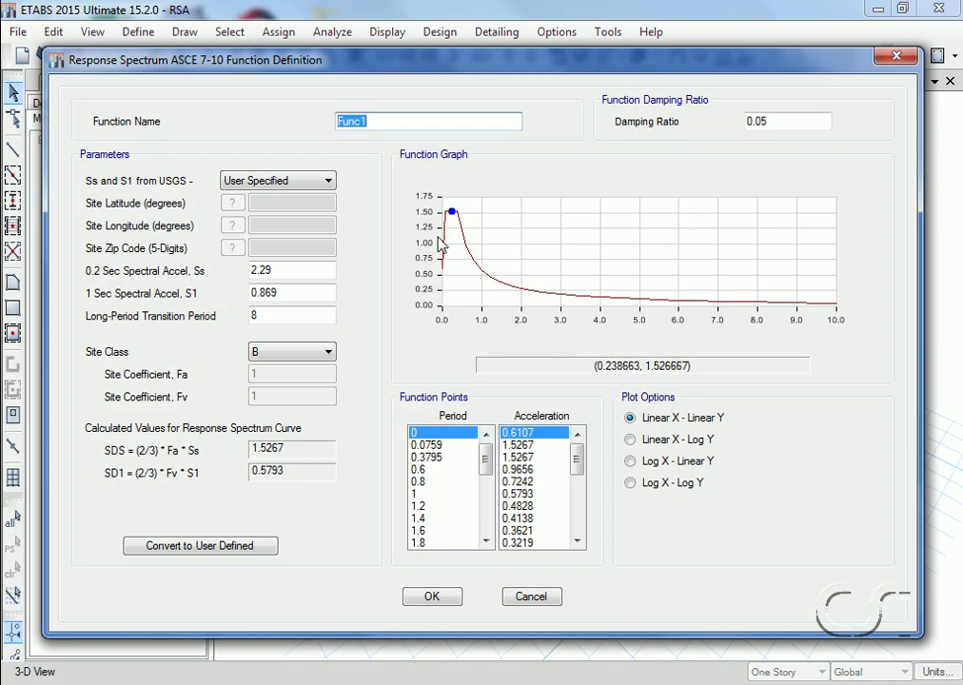
text(ASCE RS)
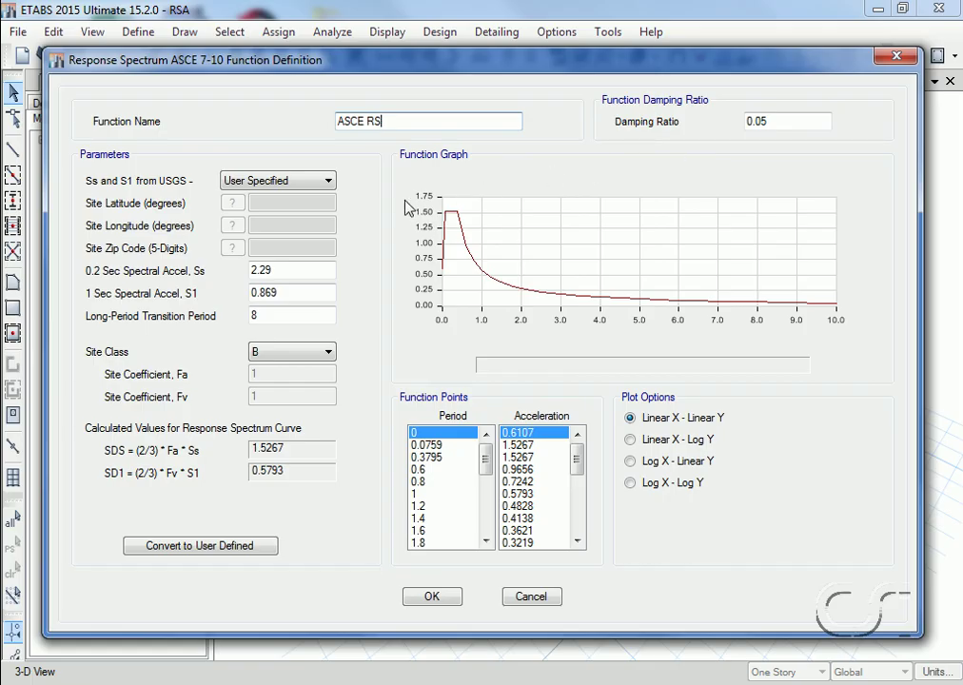
Keep the spectral accelerations user specified and set Ss to 1.99 and S1 to 0.65
click(329, 188)
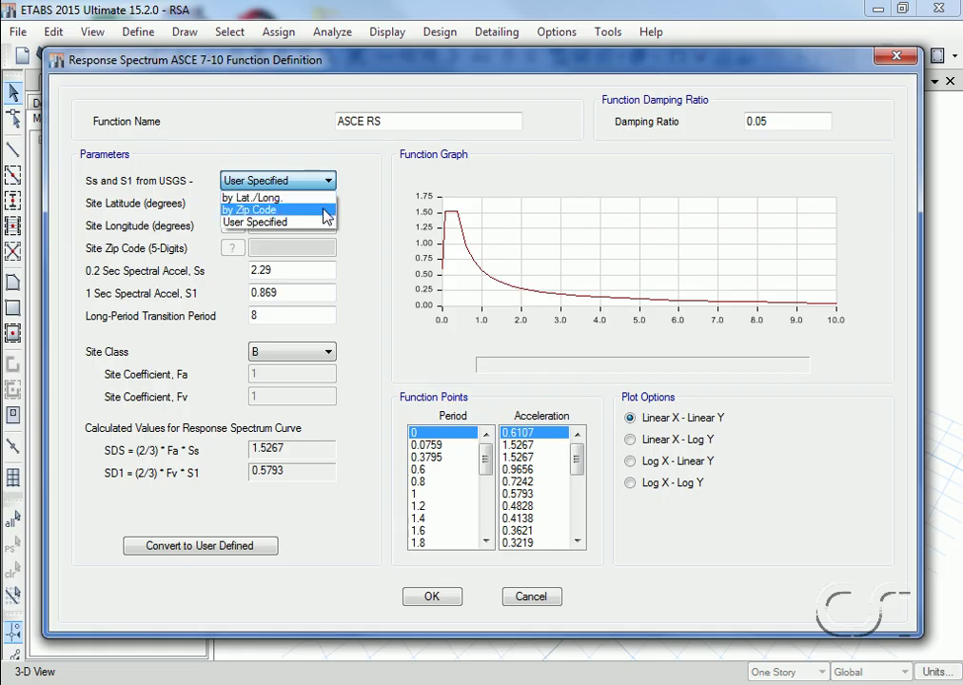
click(323, 182)
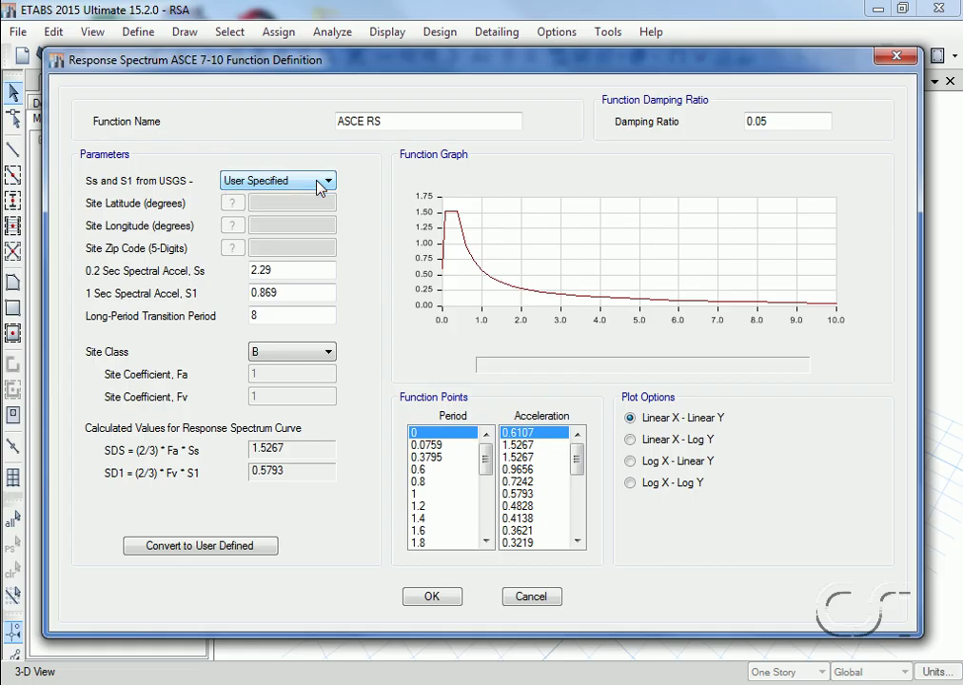
double_click(291, 266)
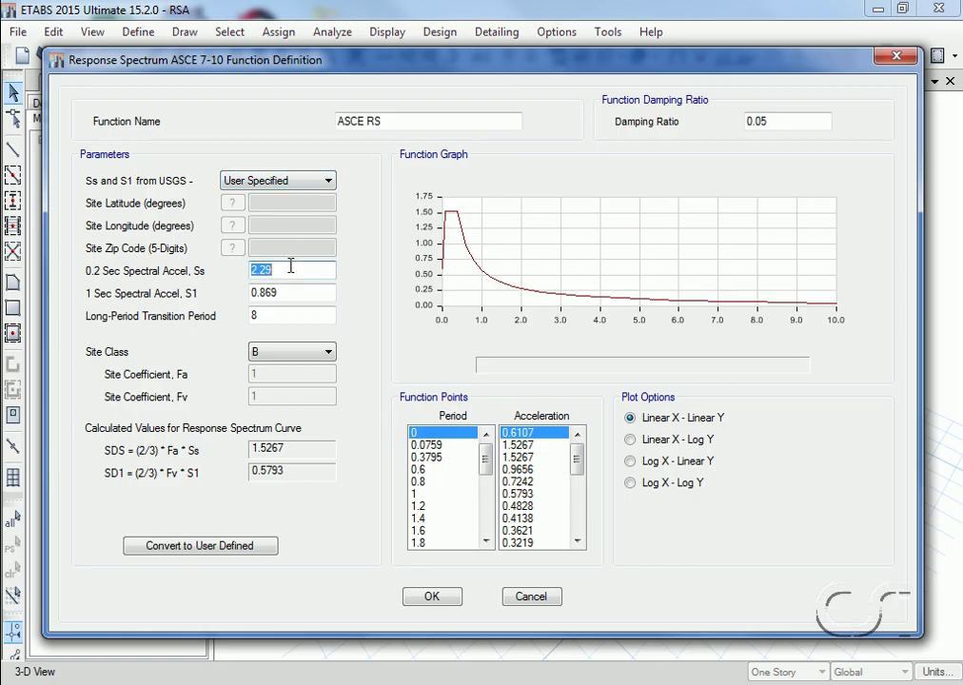
text(1.99)
drag(279, 293, 238, 298)
text(0)
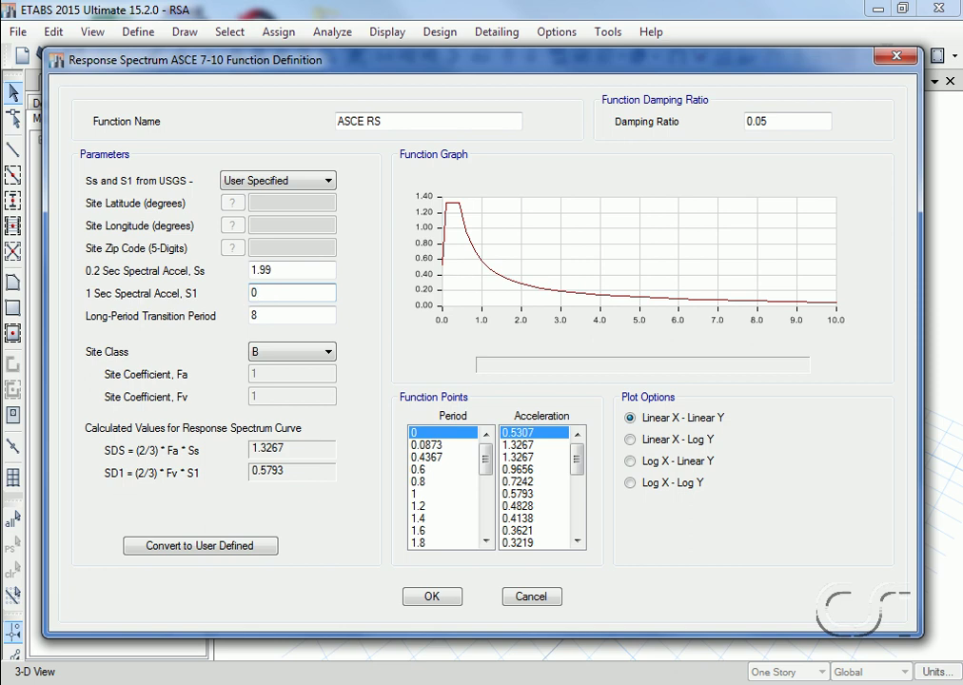
text(.65)
Set the spectrum's site class to C and accept the response spectrum function definition
click(273, 353)
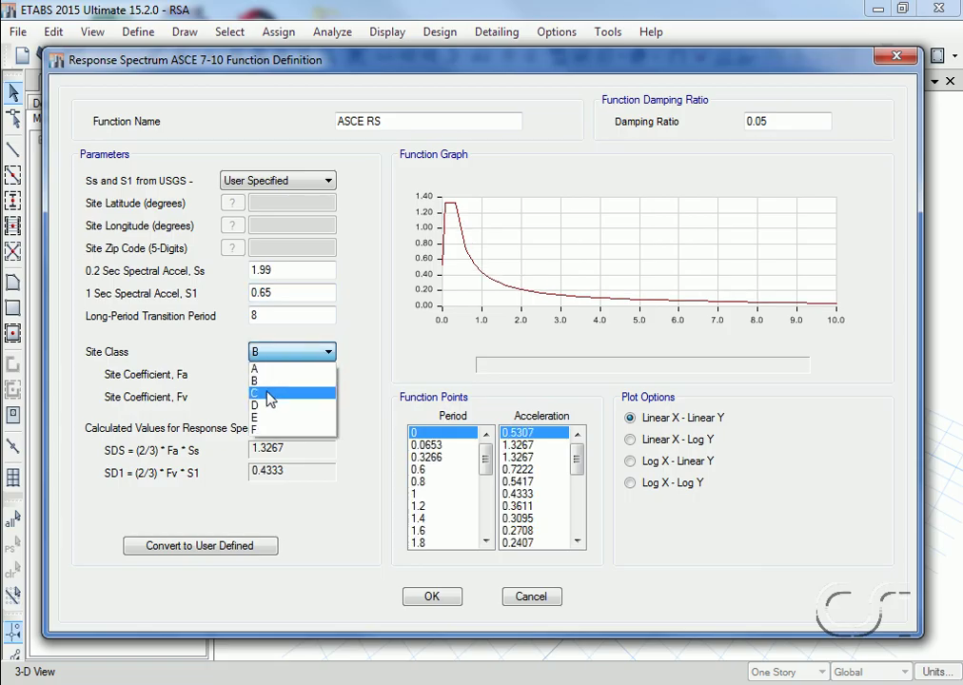
click(276, 393)
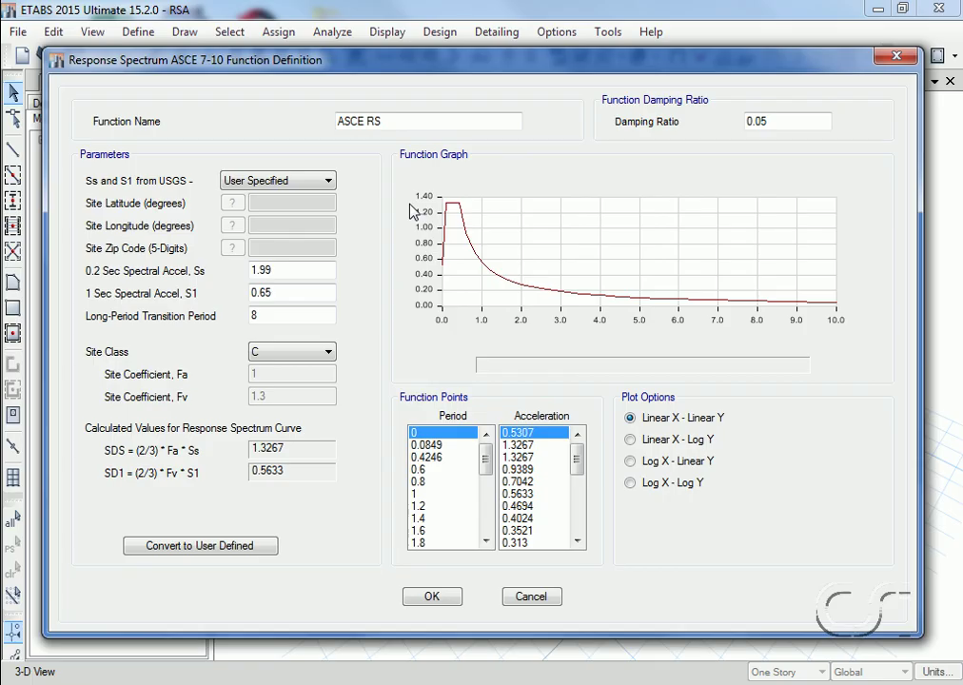
mouse_move(447, 204)
click(433, 597)
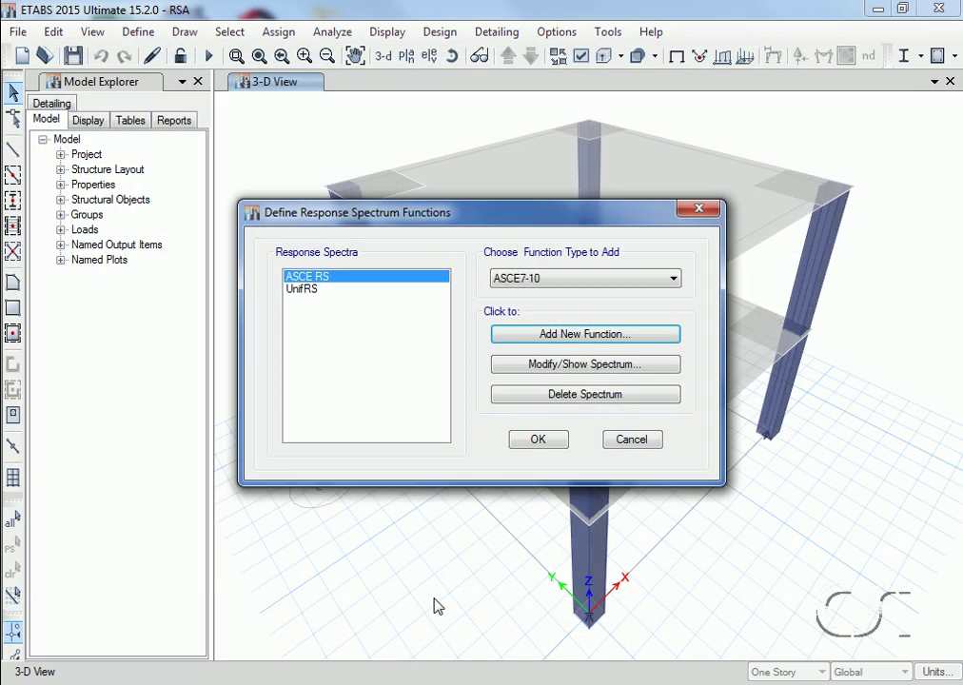
click(539, 441)
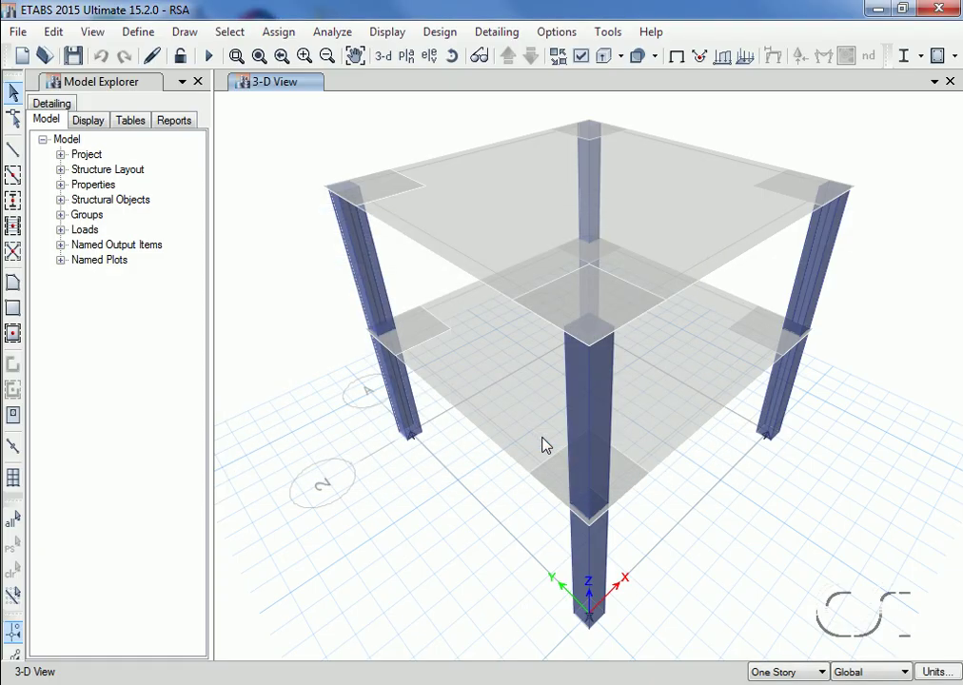
Add a new load case named RS with the type Response Spectrum
click(139, 33)
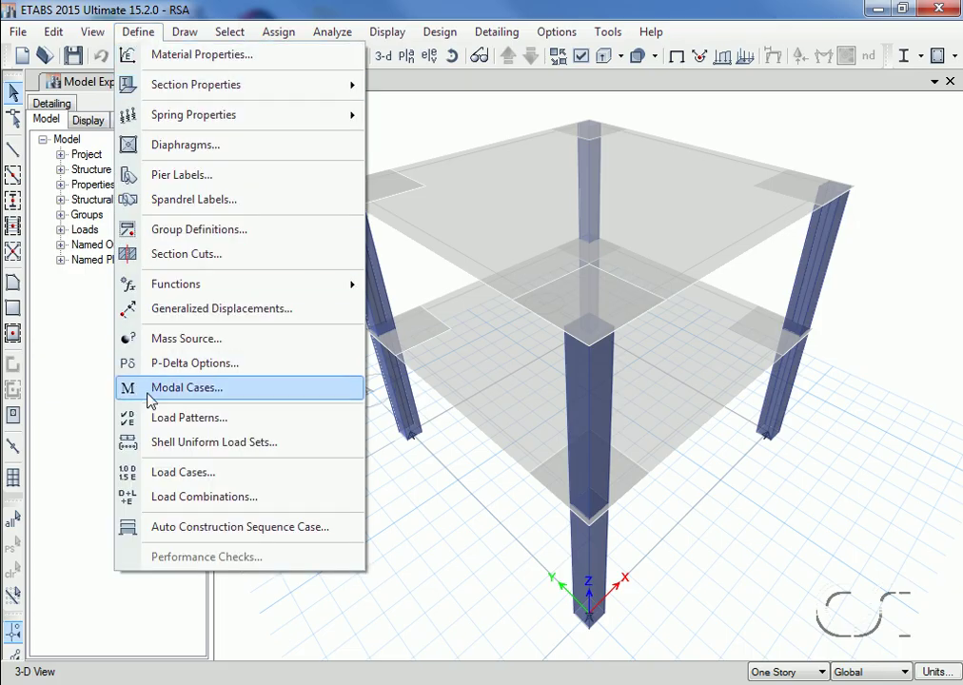
click(180, 473)
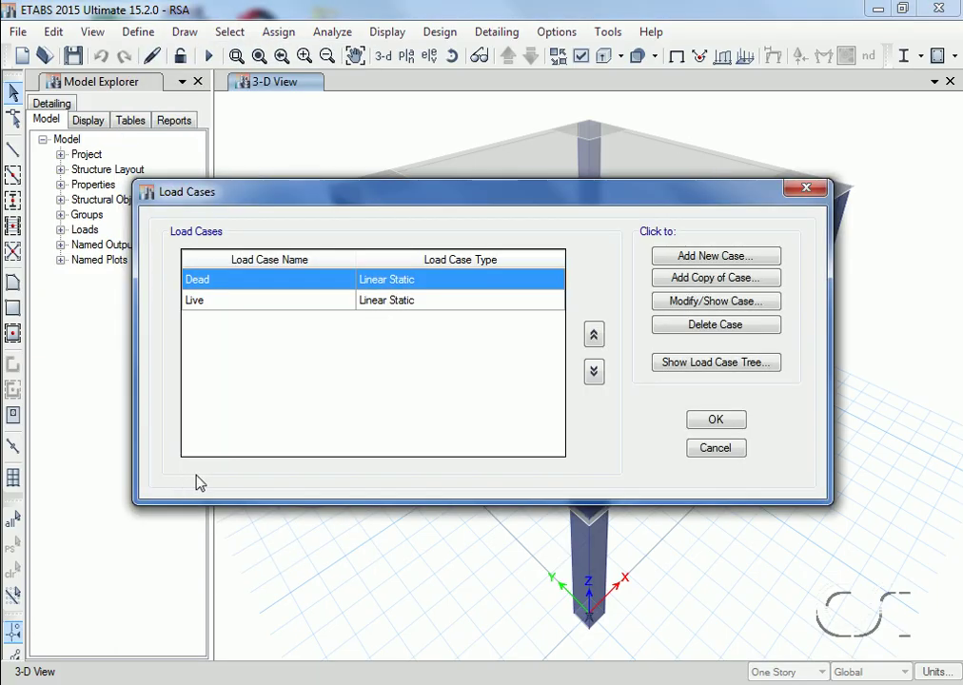
click(700, 257)
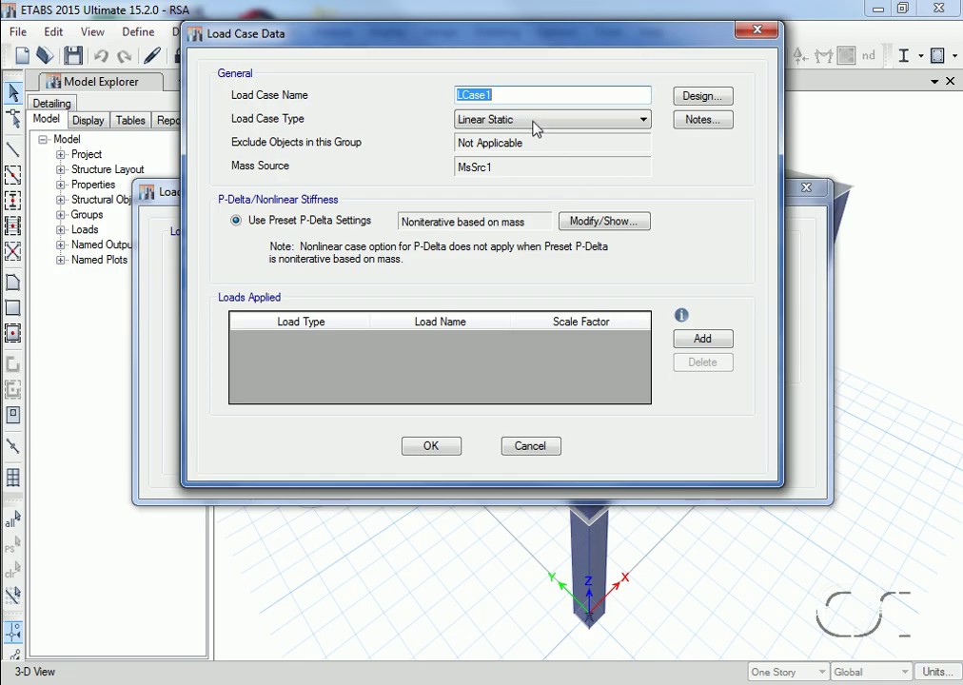
text(RS)
click(522, 120)
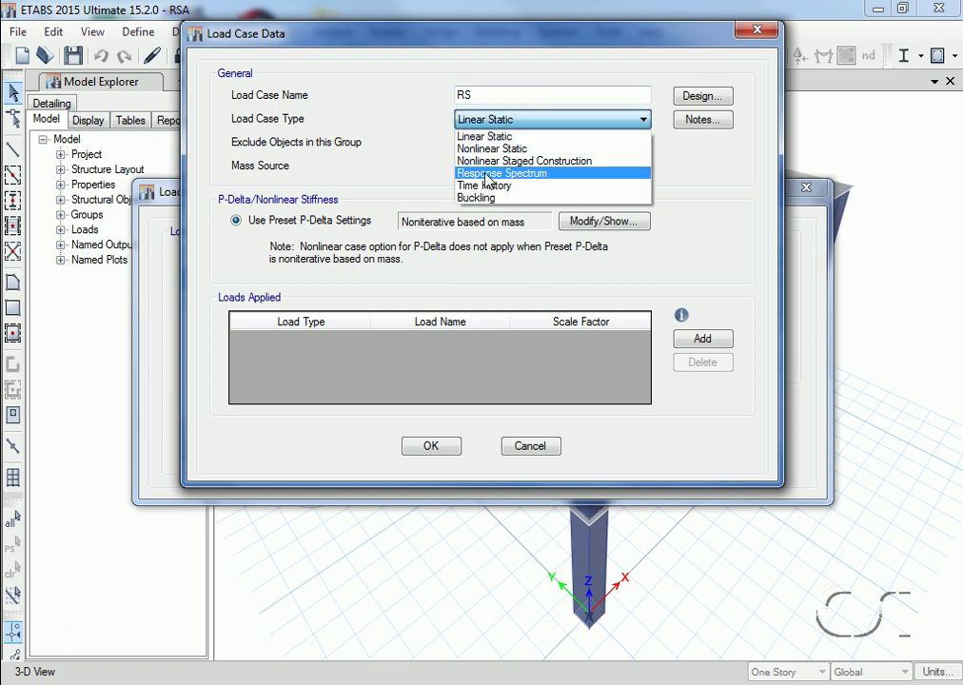
click(534, 175)
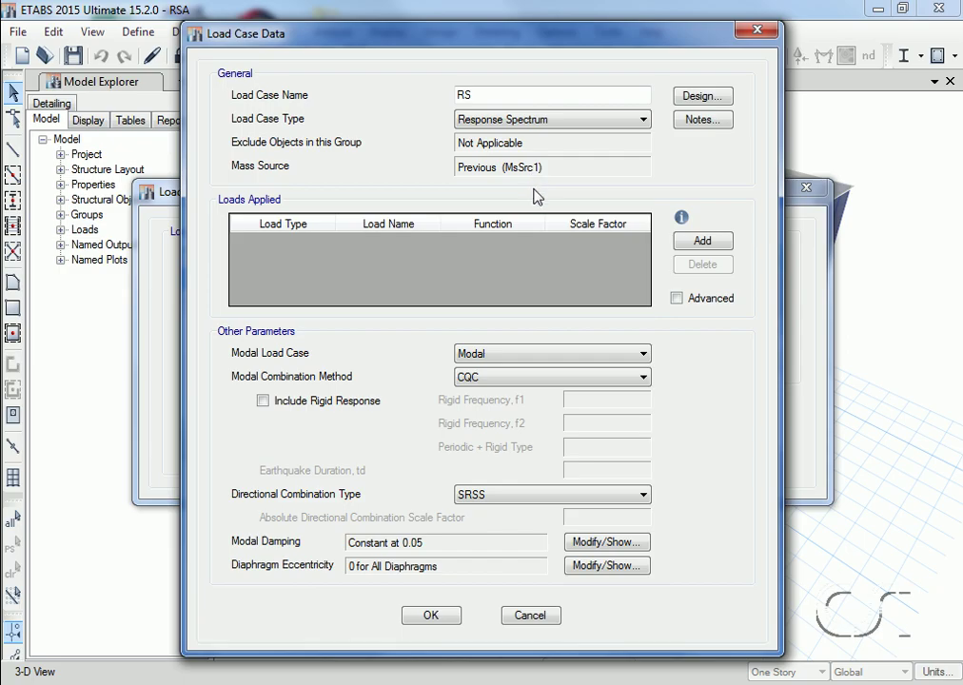
Apply a U1 acceleration load to the RS case using the ASCE RS function
click(692, 242)
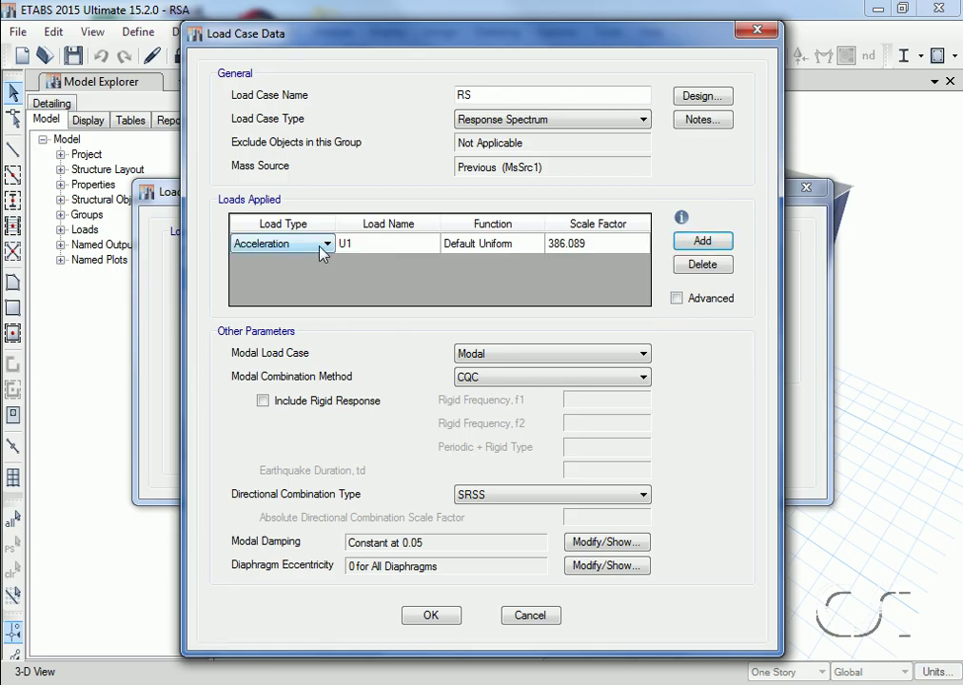
click(459, 248)
click(489, 245)
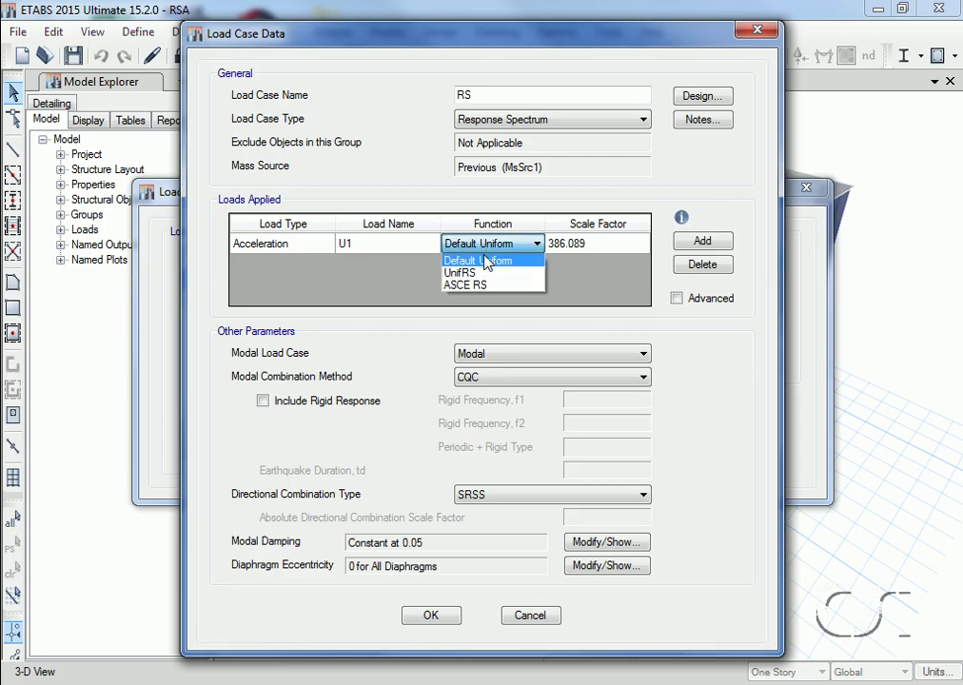
click(490, 286)
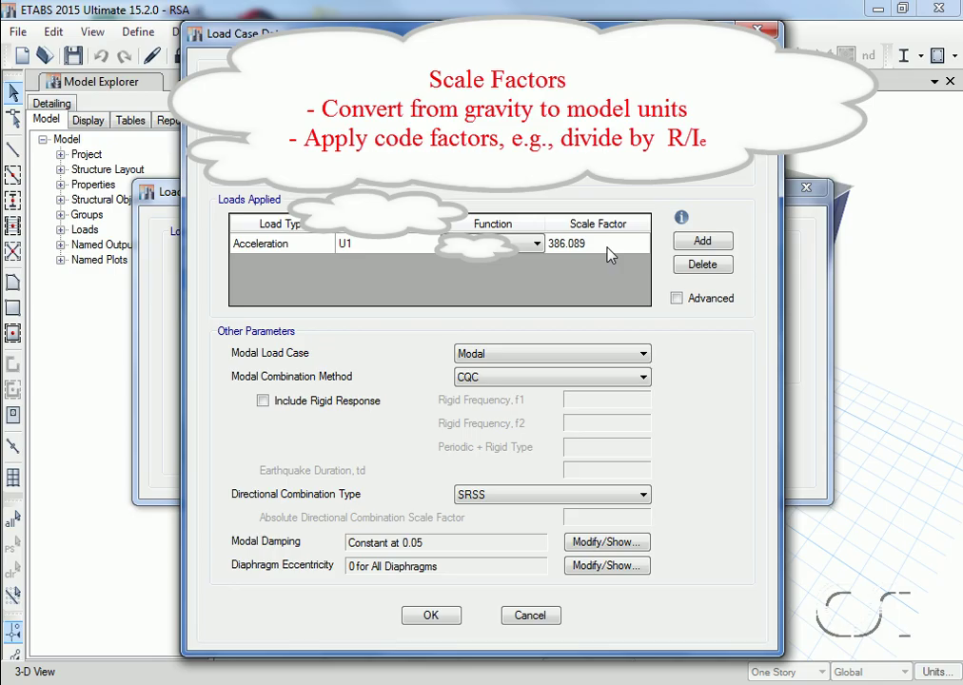
Add a second acceleration load in the U2 direction to the RS case, using the ASCE RS function
click(702, 244)
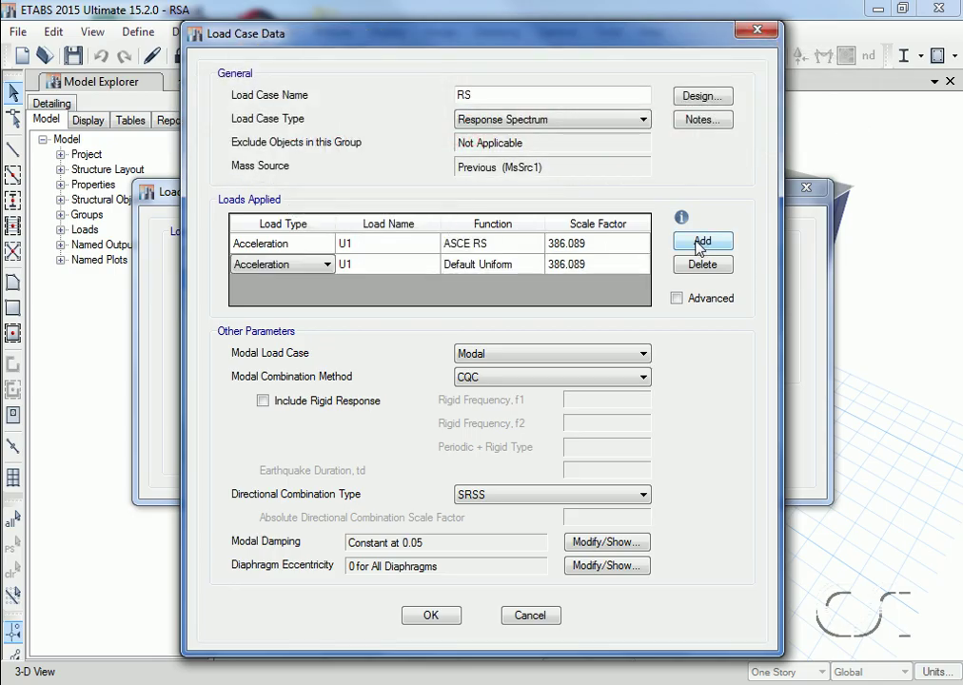
click(408, 268)
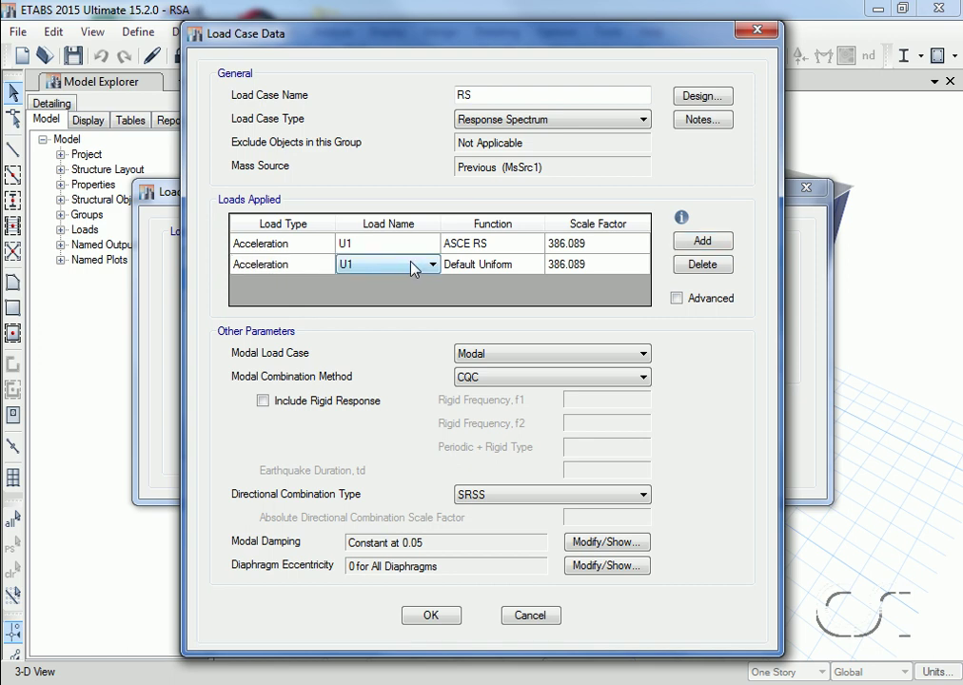
click(401, 268)
click(402, 293)
click(473, 265)
click(473, 267)
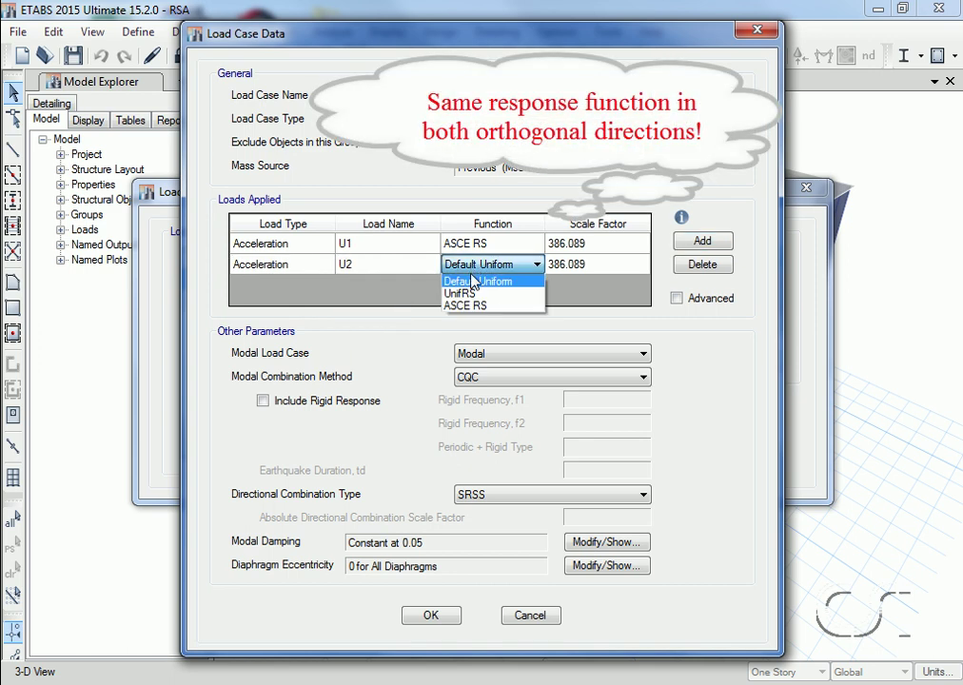
click(466, 305)
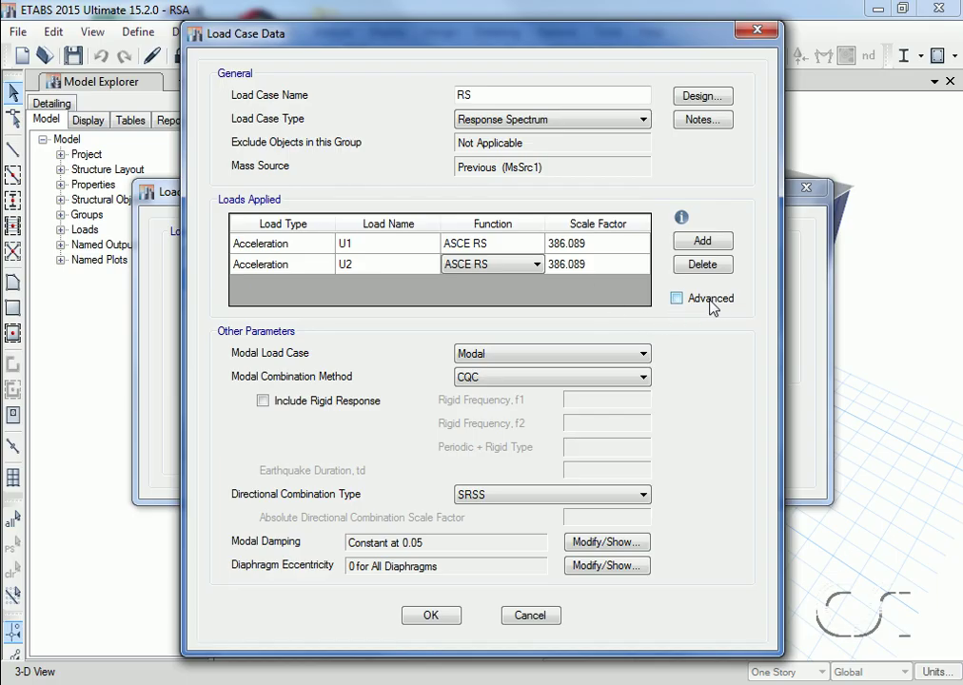
Examine the advanced coordinate system and angle settings of the applied loads, leaving the advanced display off
click(677, 300)
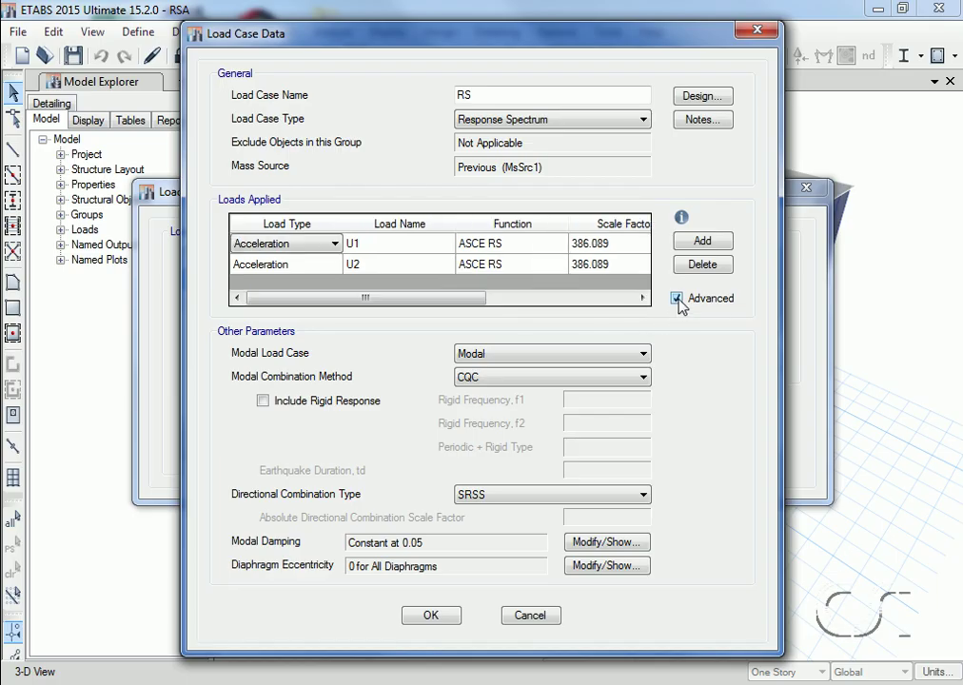
drag(479, 299, 625, 299)
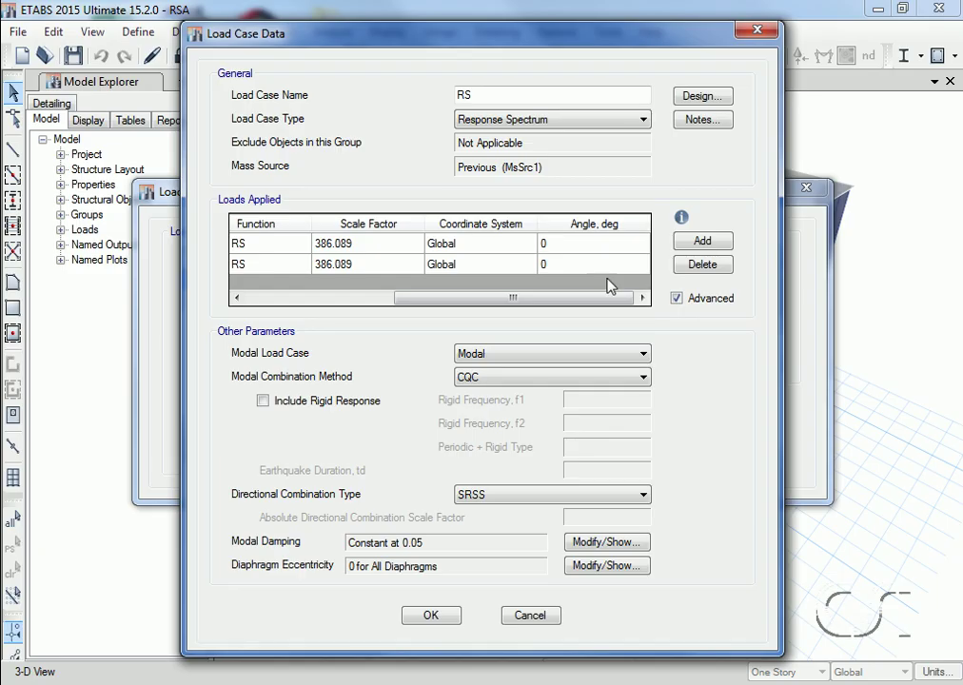
click(678, 300)
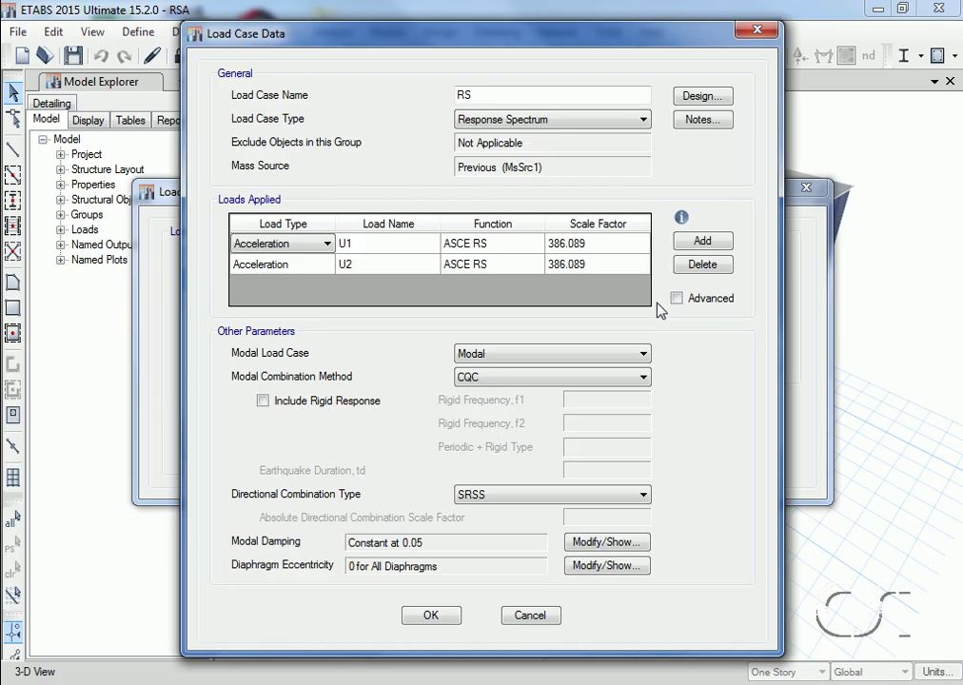
Review the modal combination methods and rigid response options, keeping CQC without rigid response
click(507, 382)
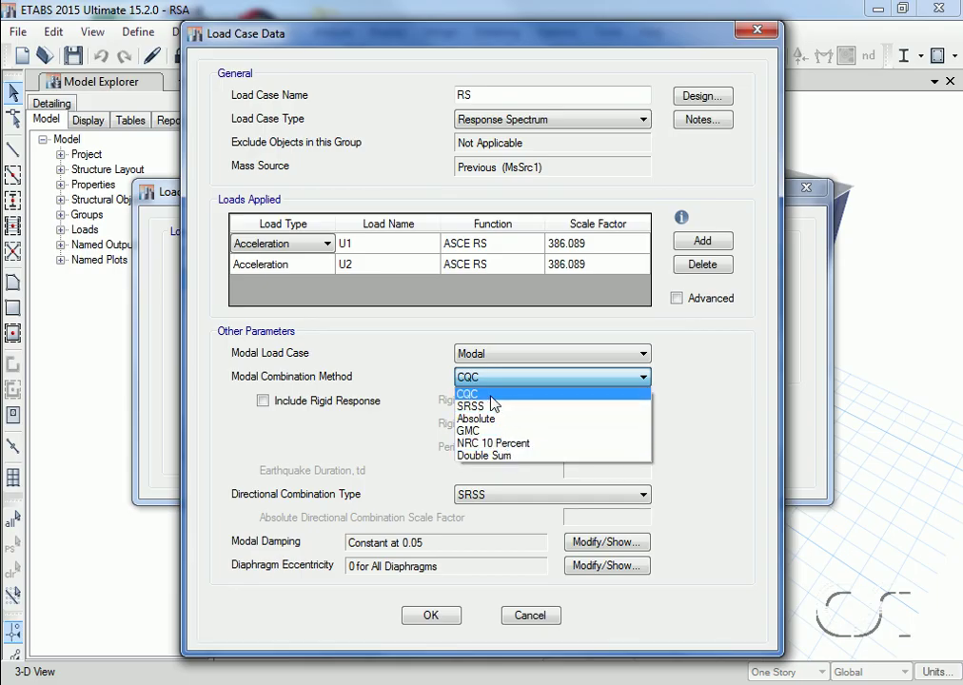
click(493, 404)
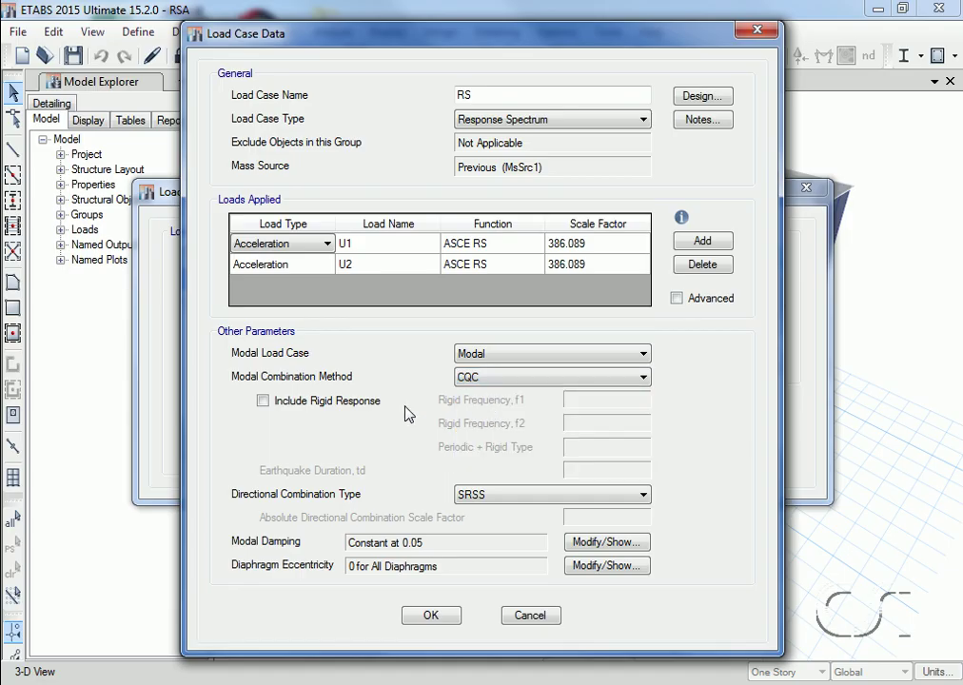
click(263, 402)
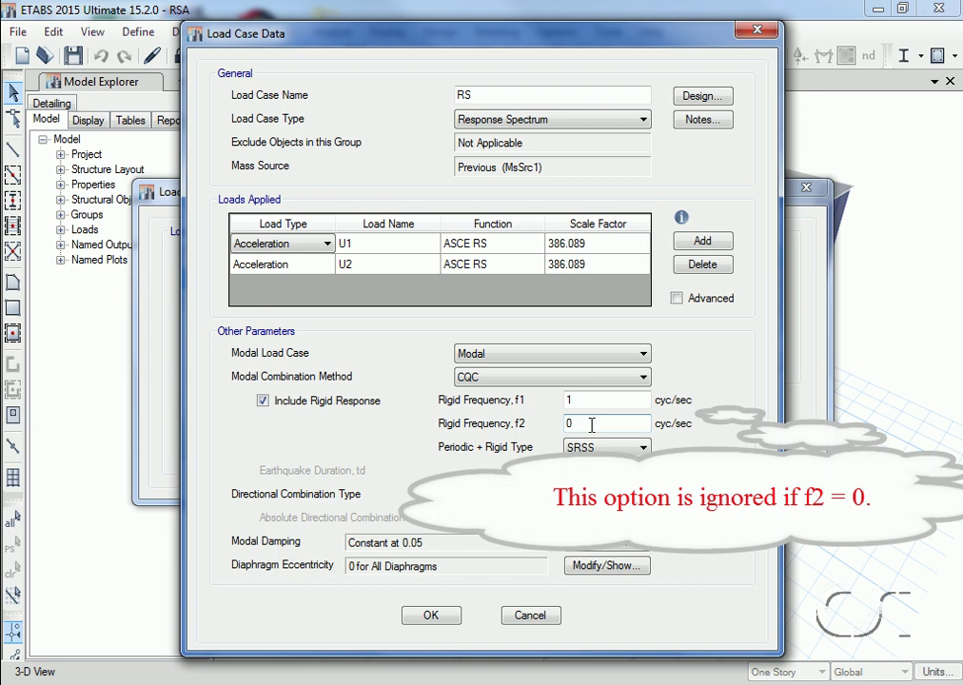
click(264, 404)
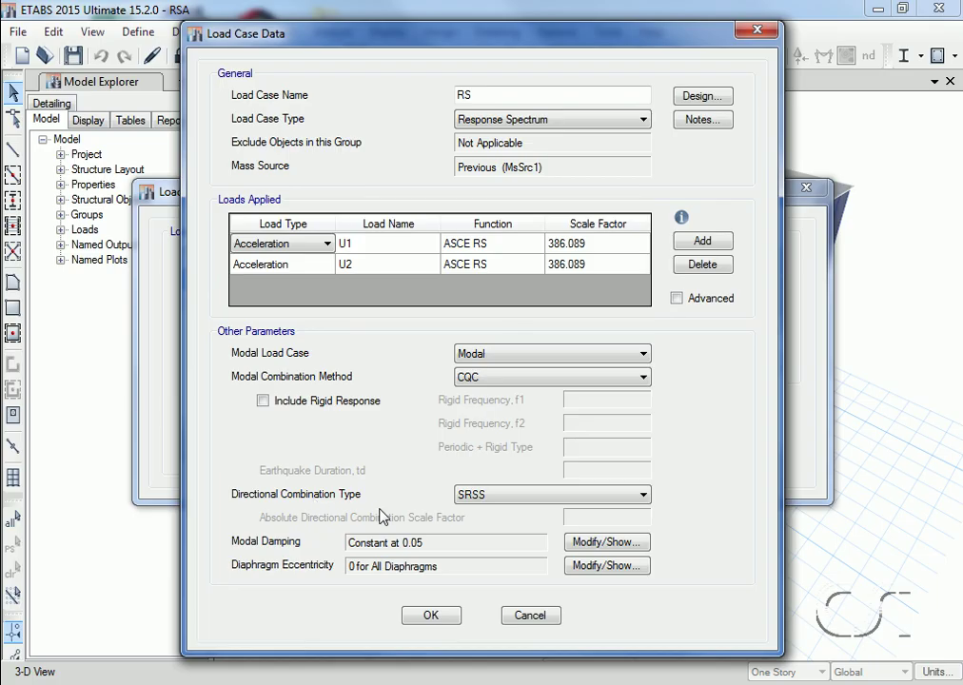
Review the directional combination and modal damping options, keeping SRSS and constant damping for all modes
click(506, 502)
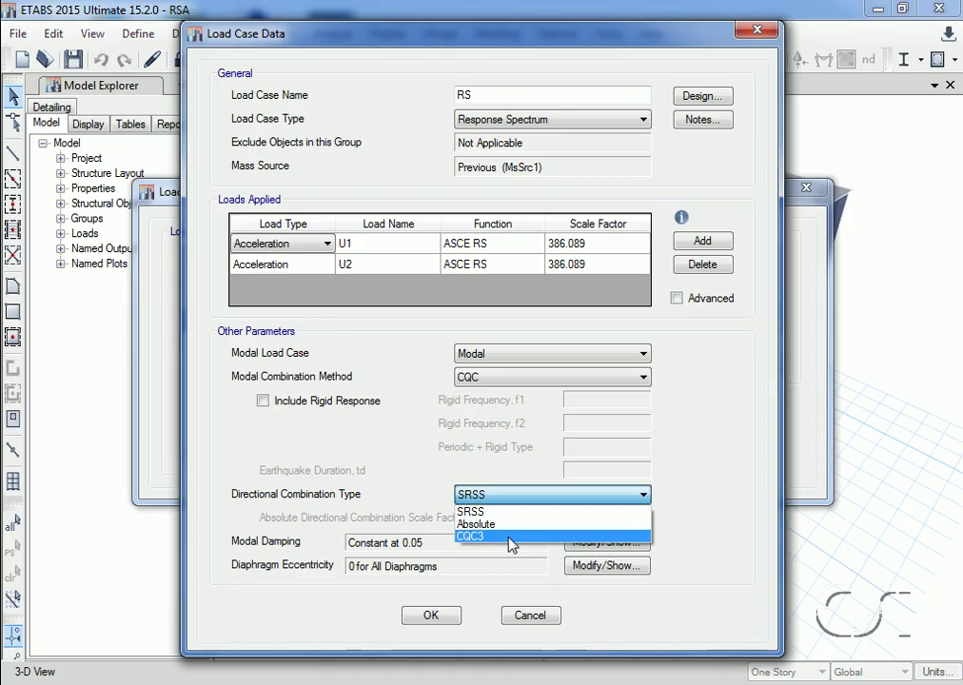
click(492, 512)
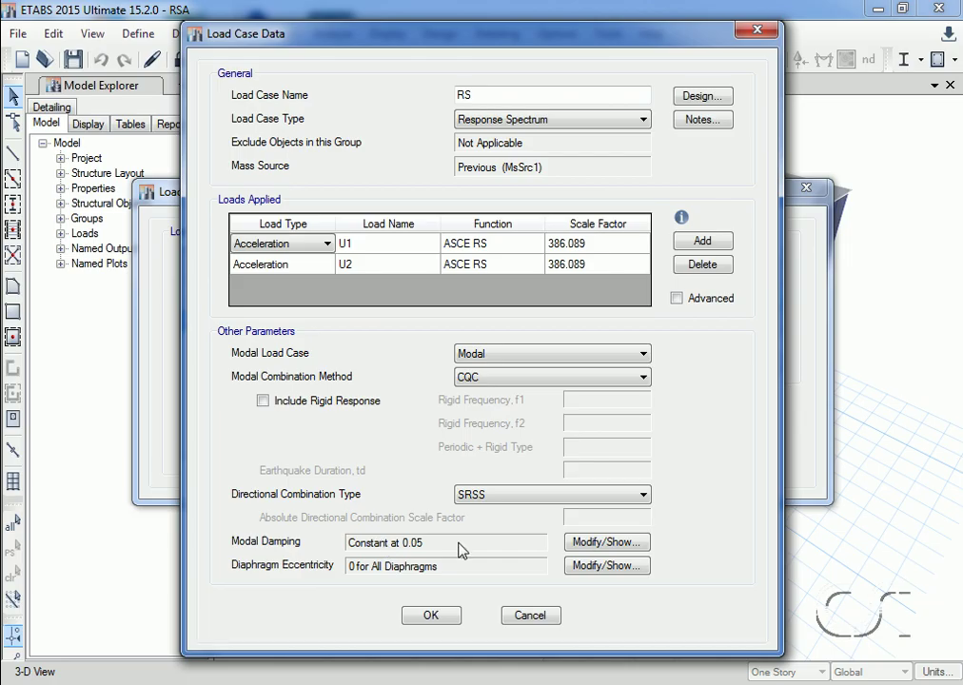
click(597, 549)
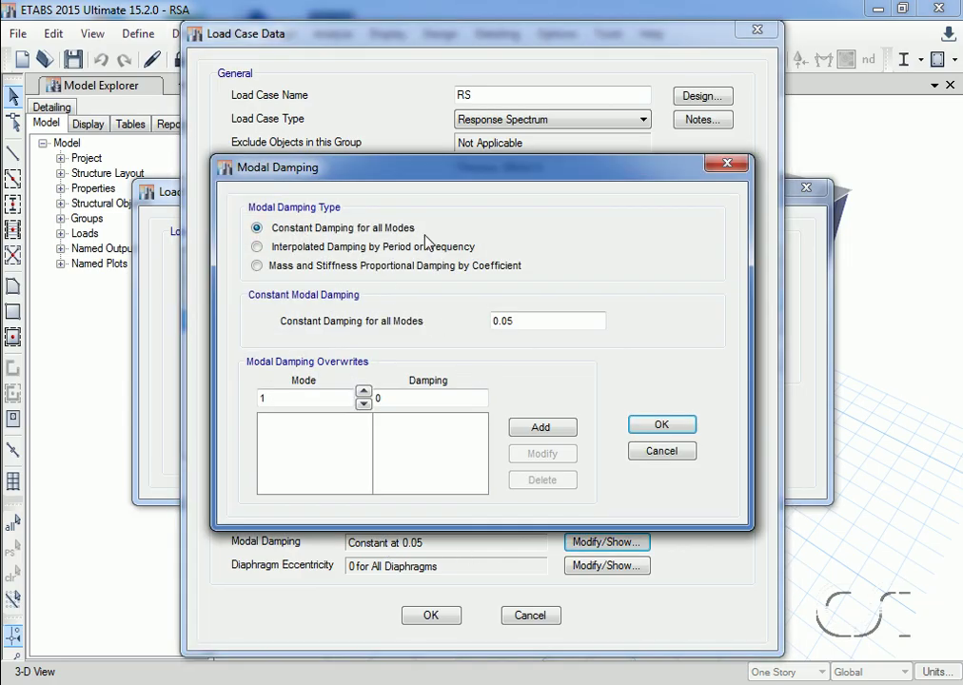
click(639, 425)
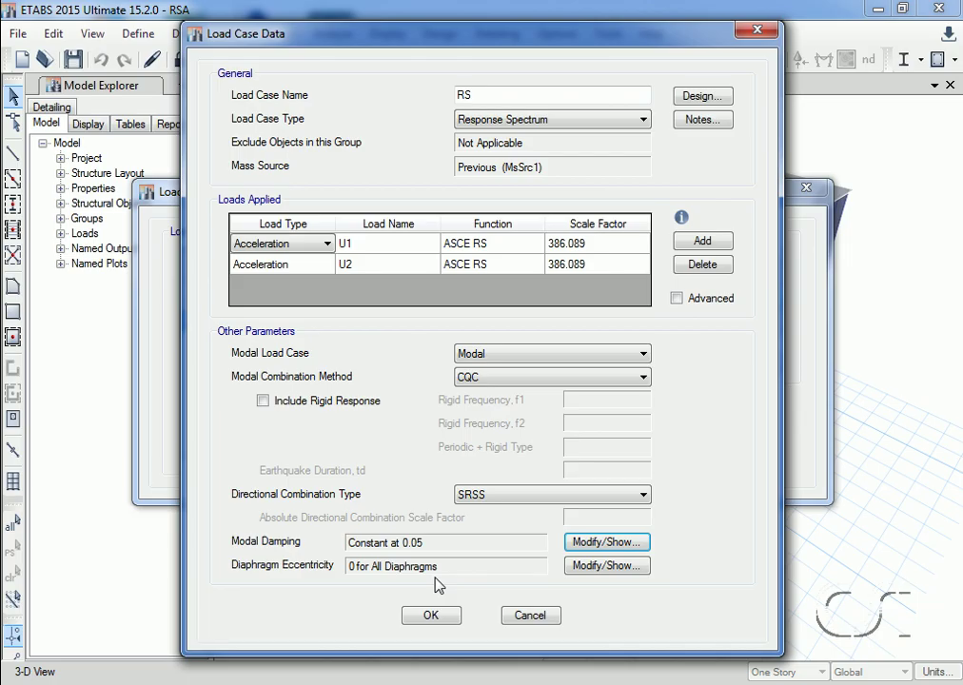
Set the RS case's diaphragm eccentricity ratio to 0.05 for all diaphragms and accept the load case definitions
click(610, 567)
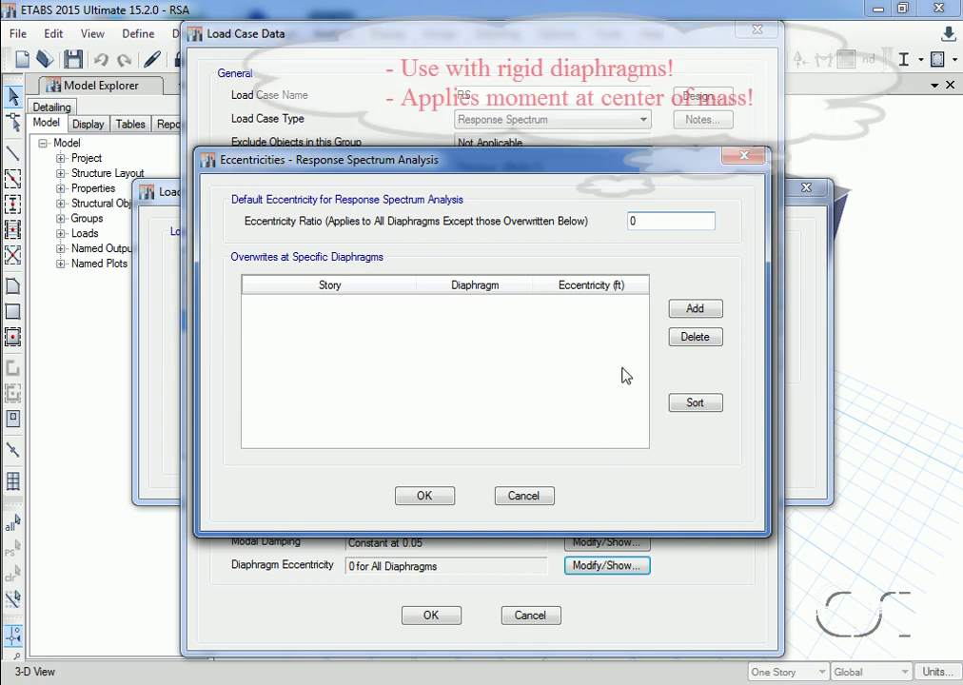
click(660, 220)
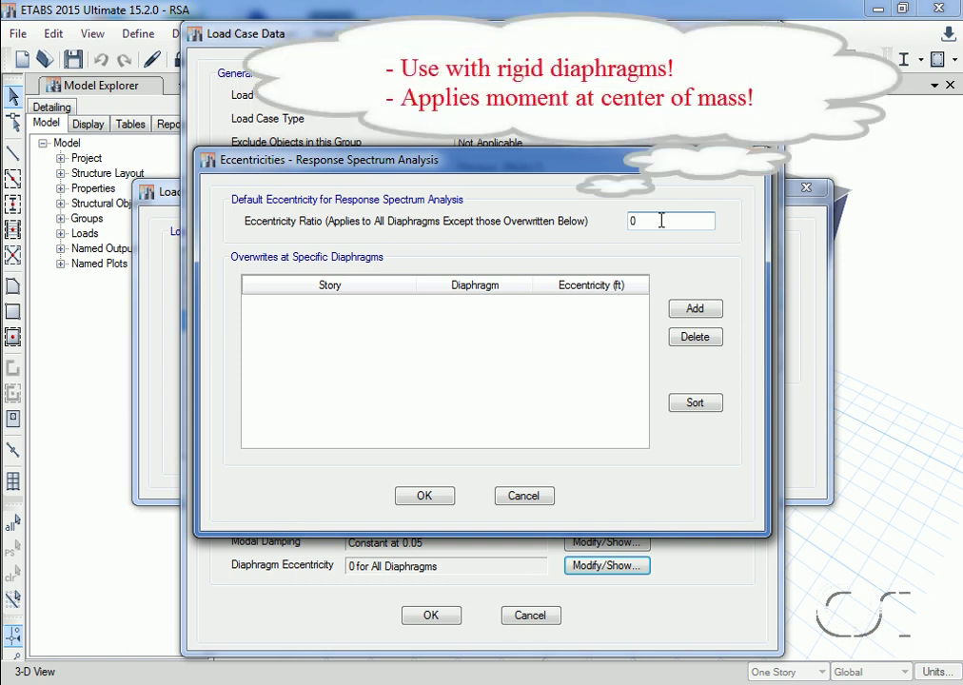
text(.05)
click(424, 497)
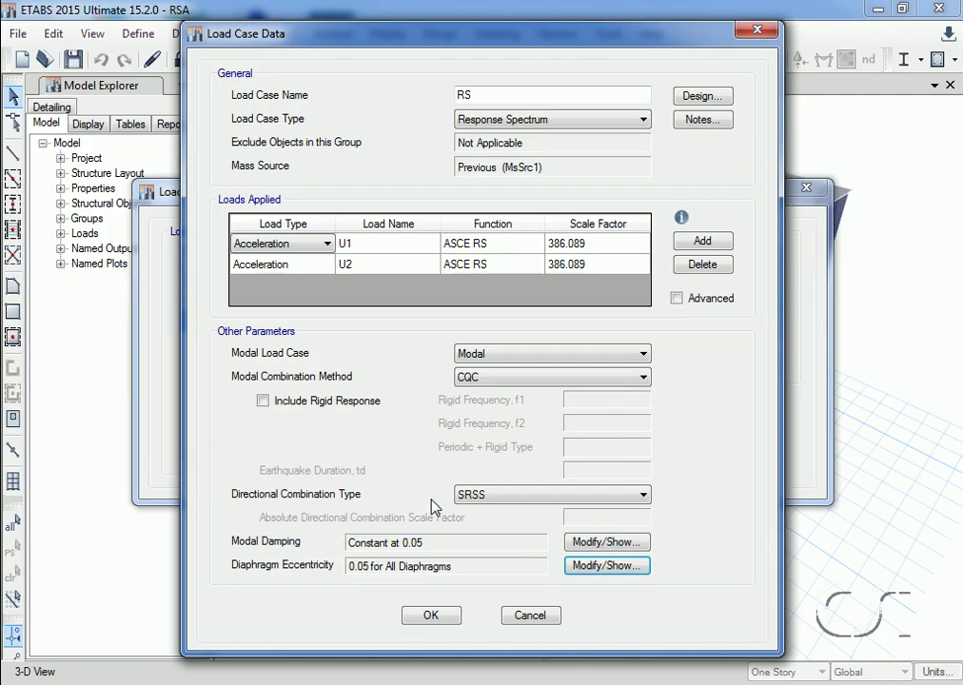
click(431, 617)
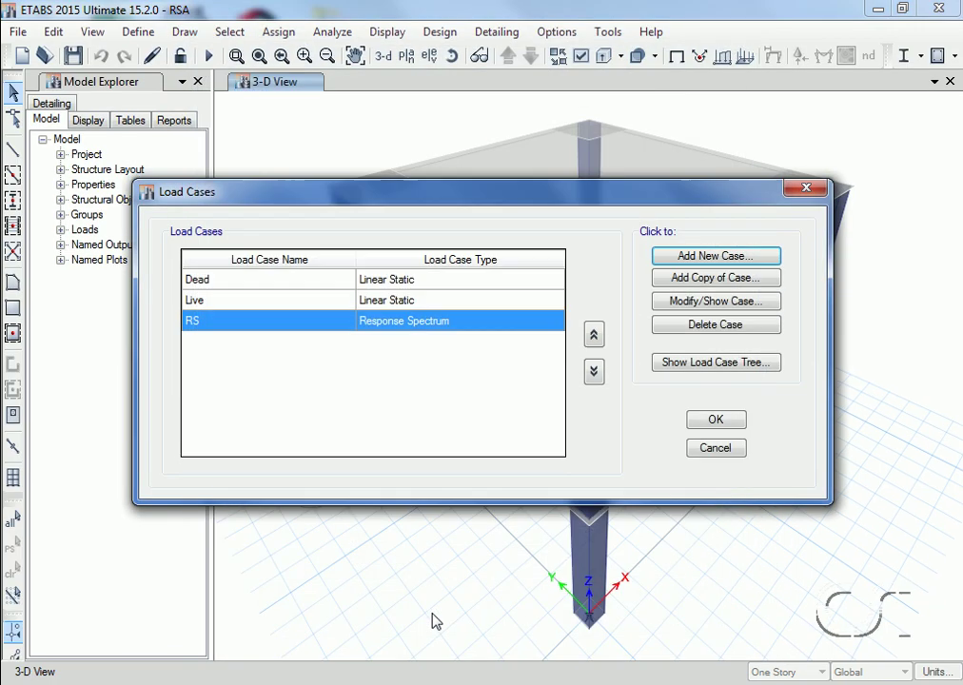
click(715, 422)
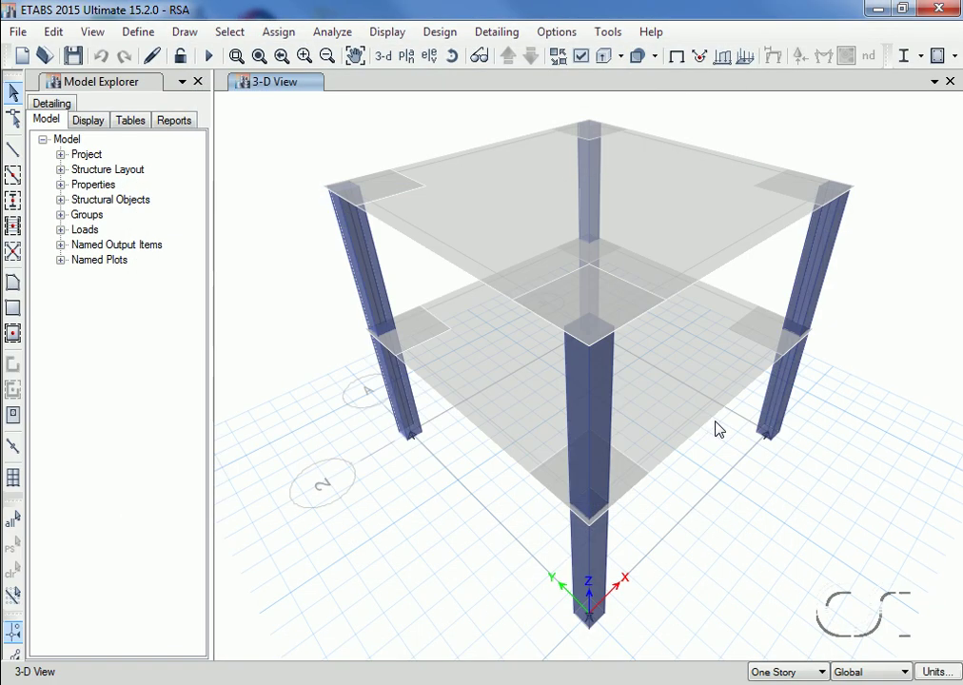
Turn off extruded frames in the 3-D view so the columns are drawn as lines
click(580, 58)
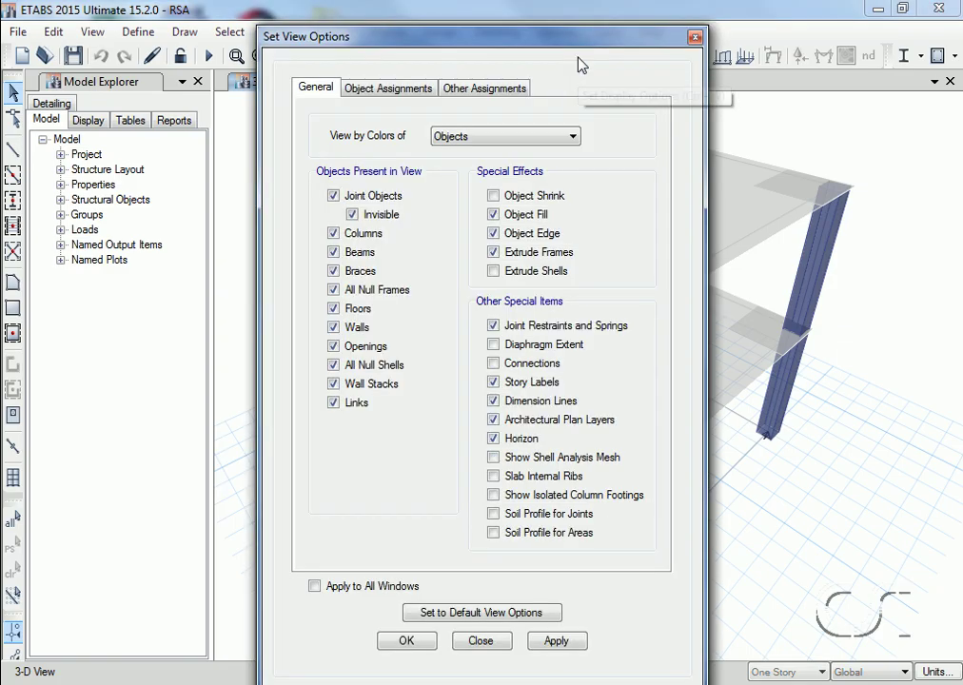
click(493, 253)
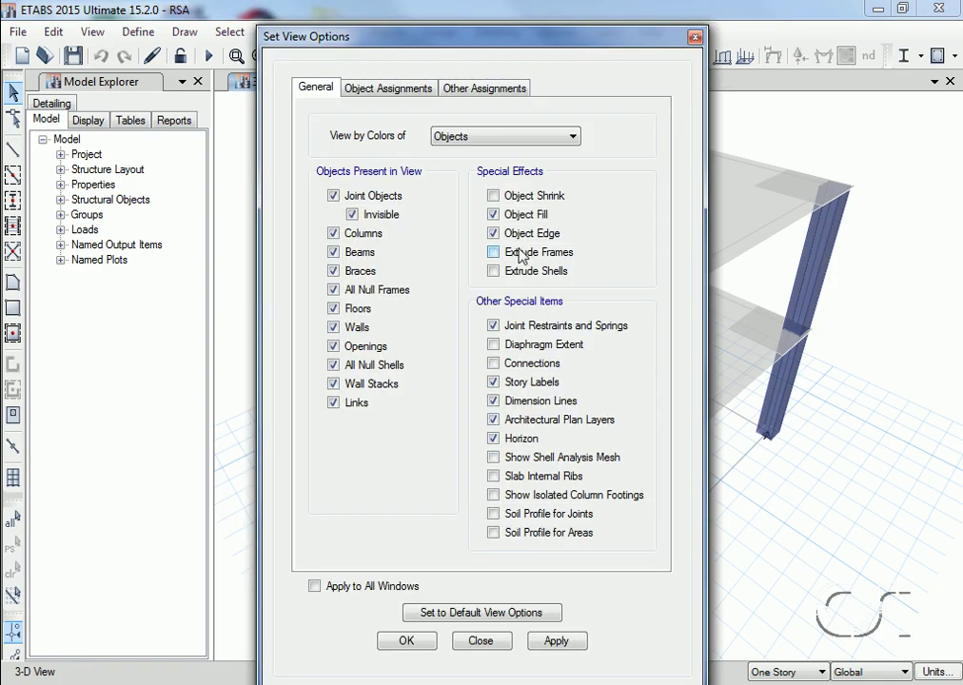
click(406, 644)
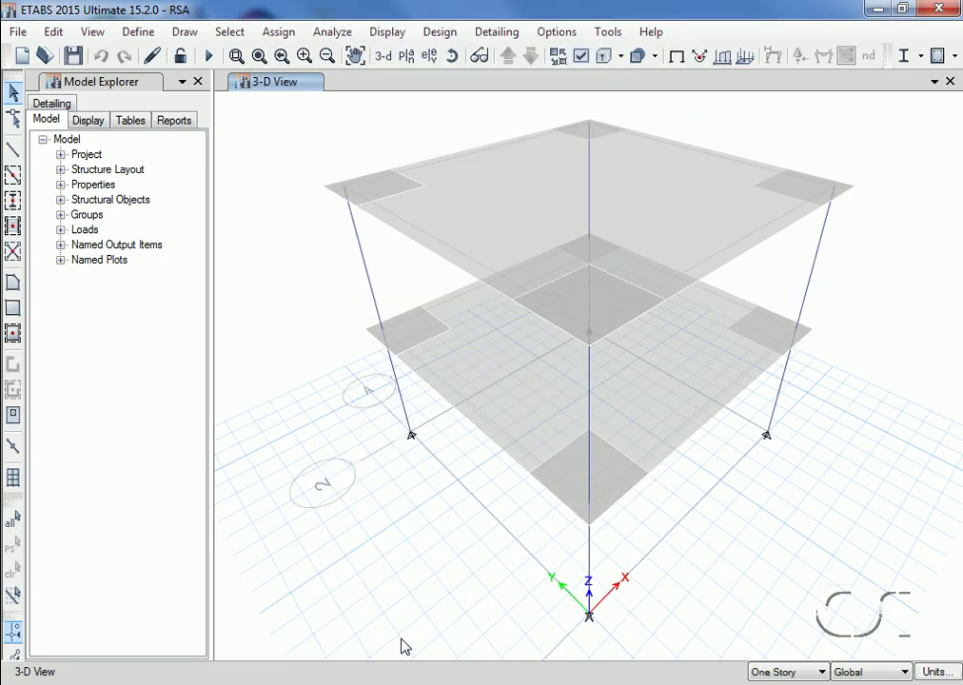
Exclude the Dead and Live cases from the run and run the analysis for the Modal and RS cases
click(333, 33)
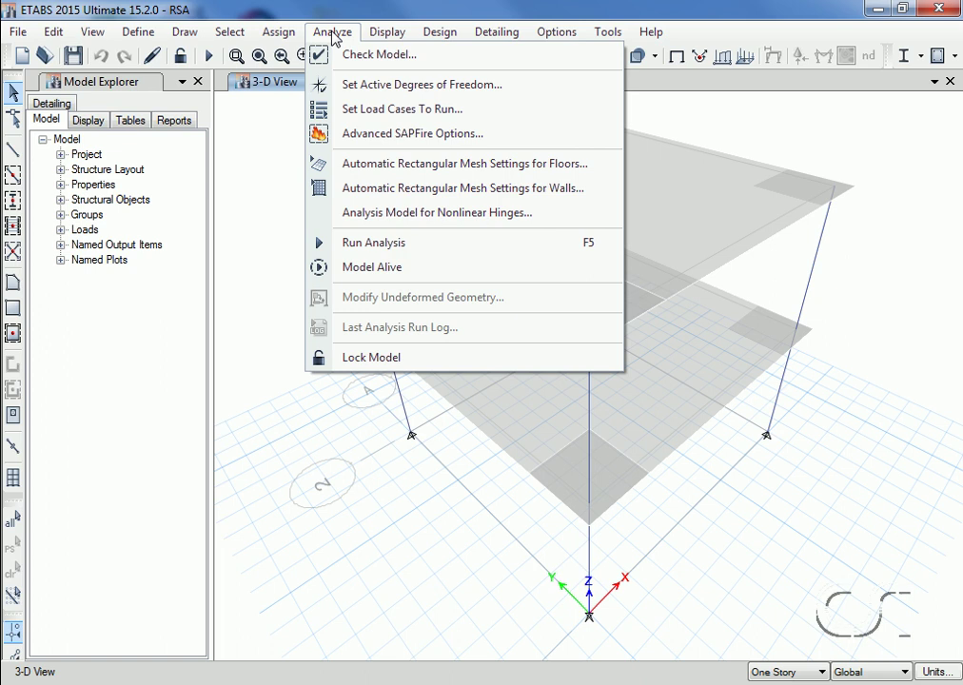
click(404, 110)
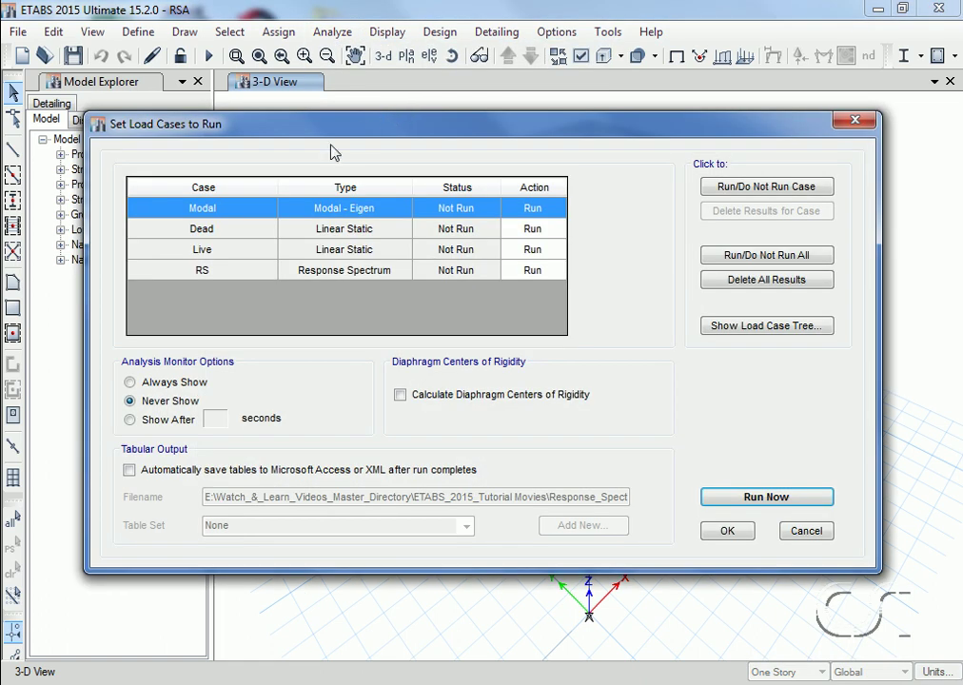
click(249, 232)
click(723, 190)
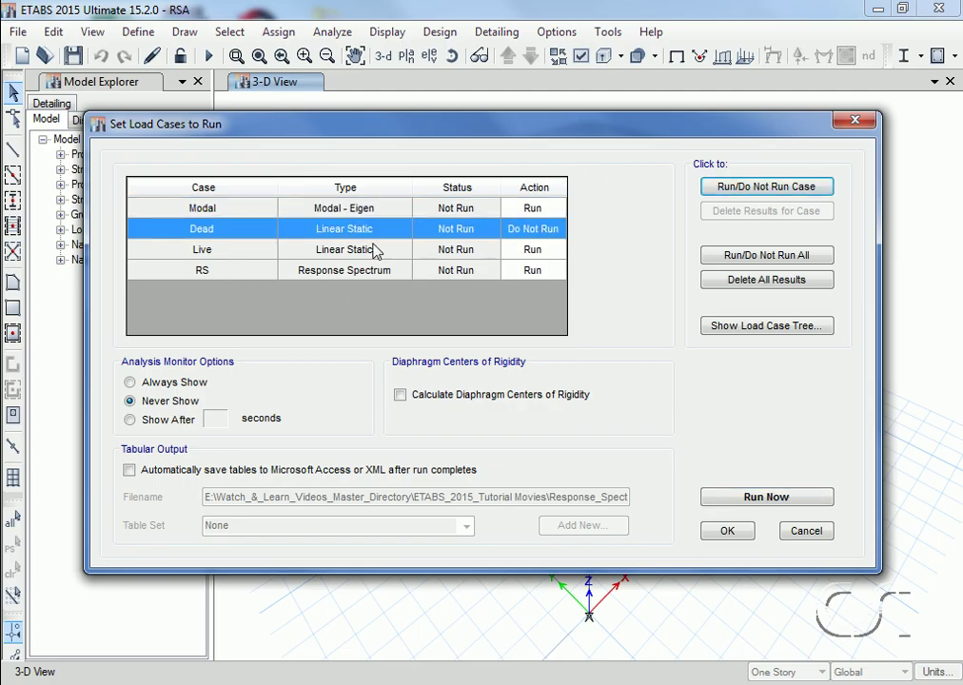
click(318, 251)
click(724, 191)
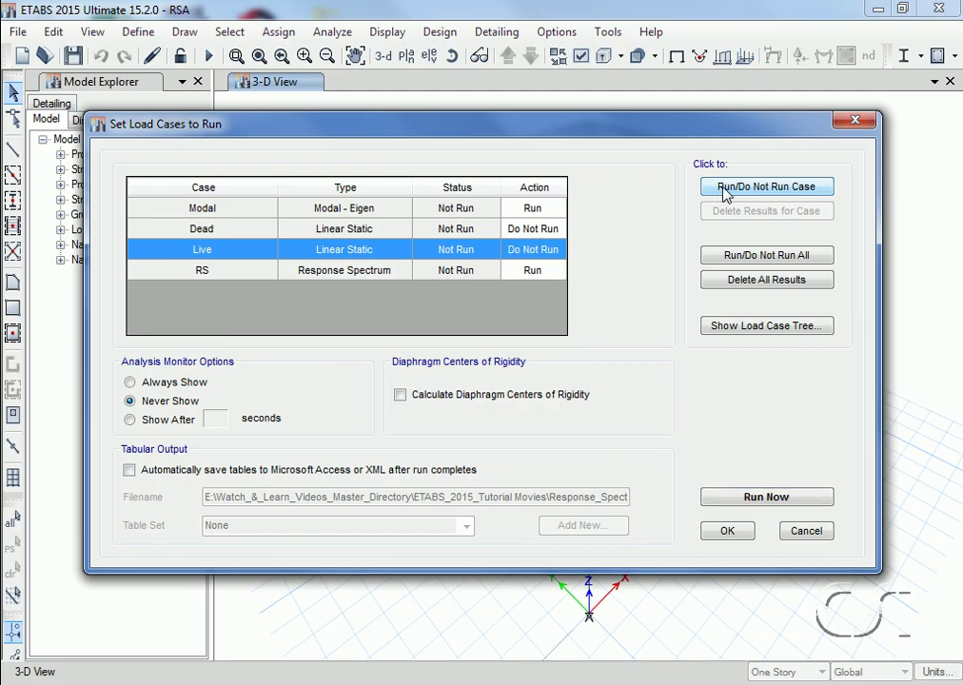
click(756, 498)
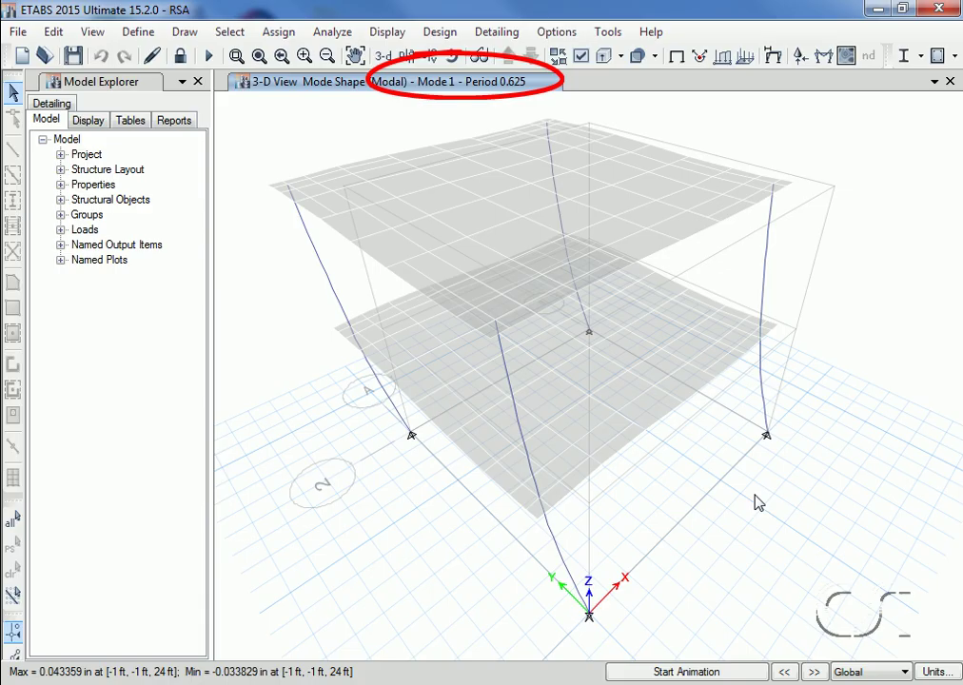
Step through the mode shapes from mode 2 to mode 6 and return to mode 1
click(813, 672)
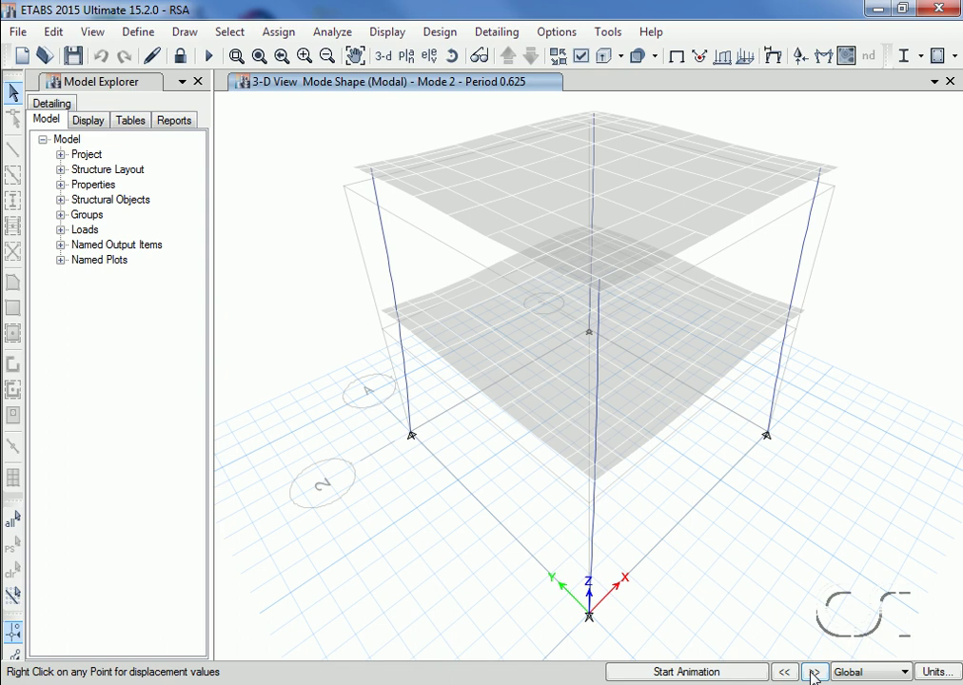
click(814, 671)
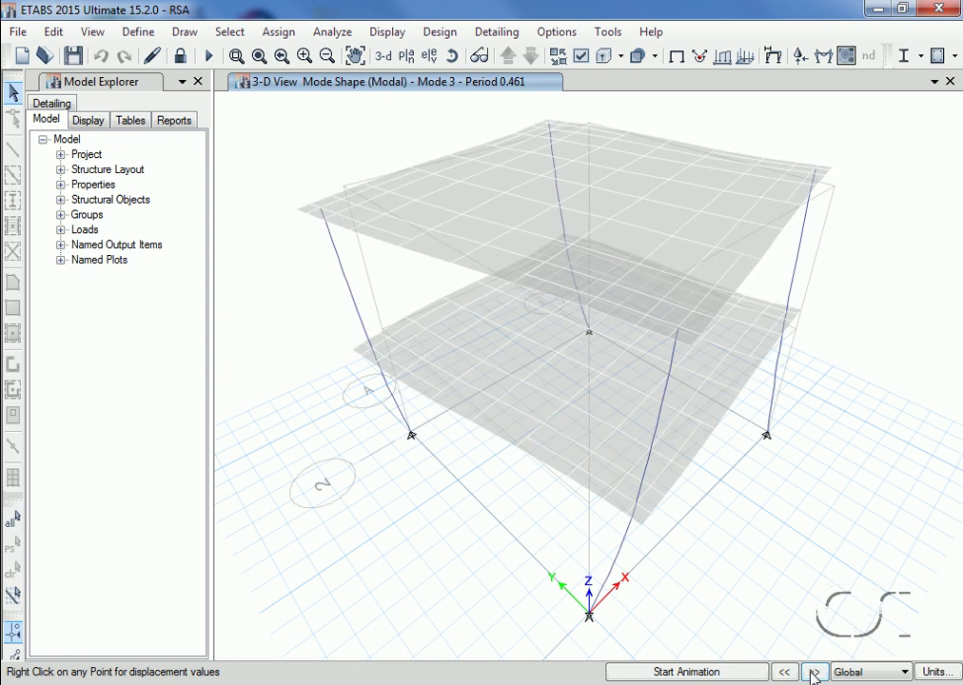
click(814, 672)
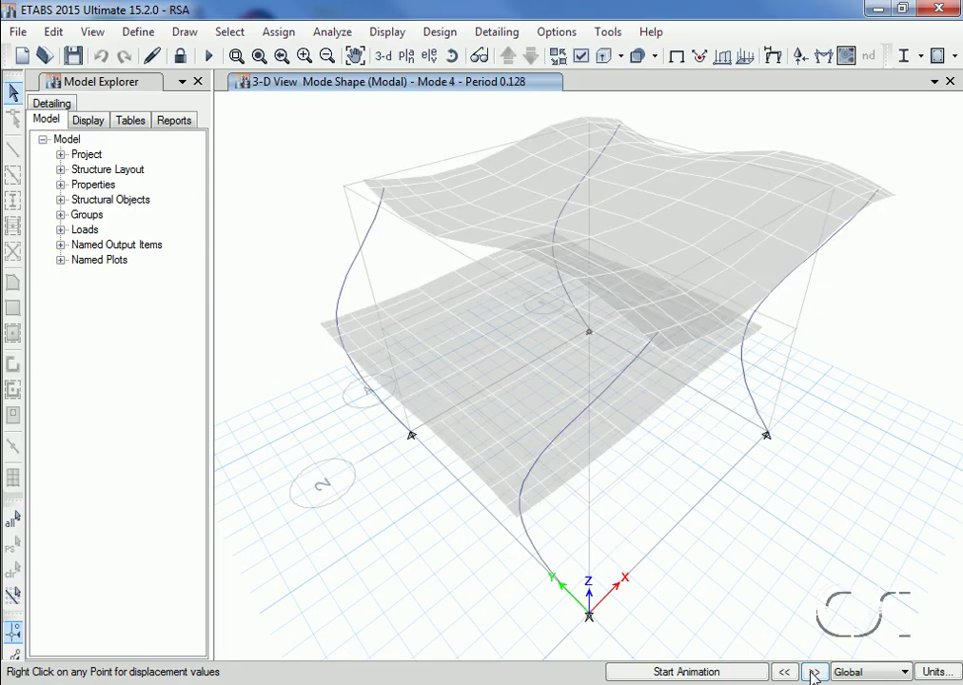
click(813, 672)
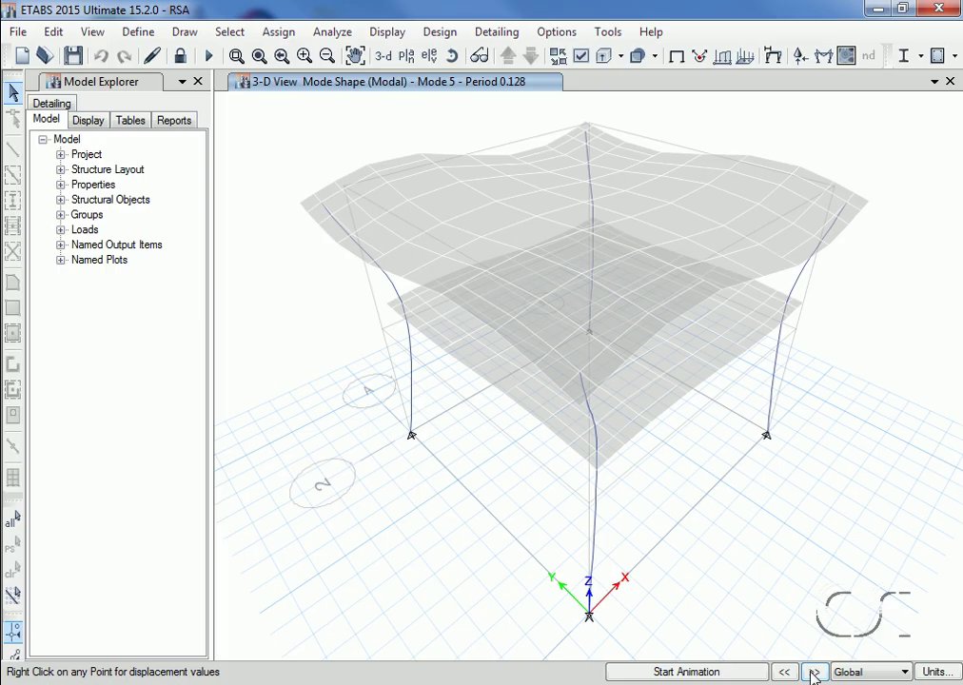
click(814, 672)
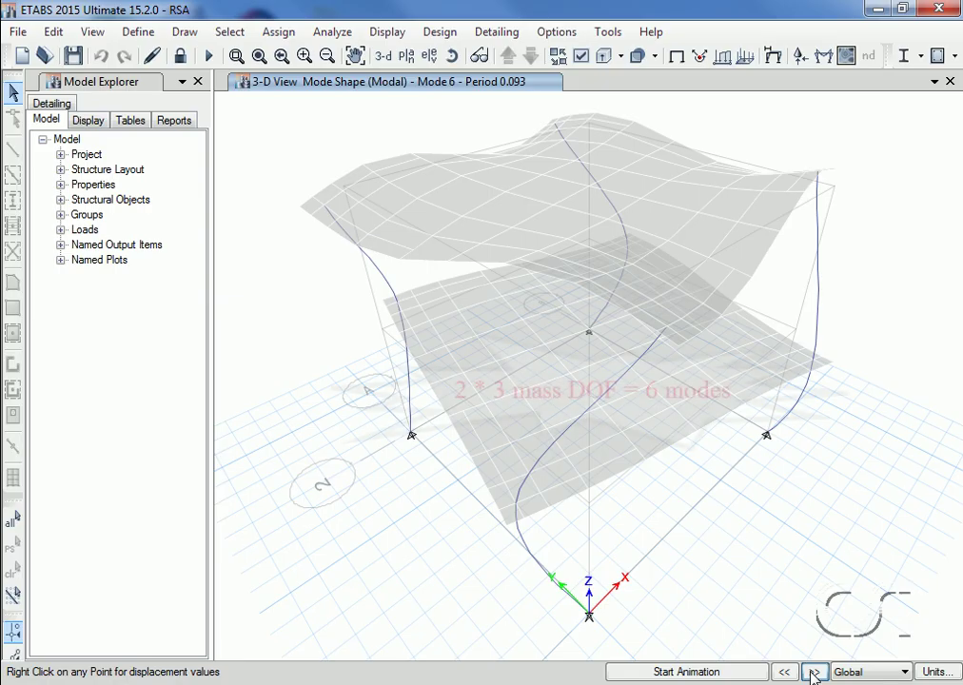
click(814, 671)
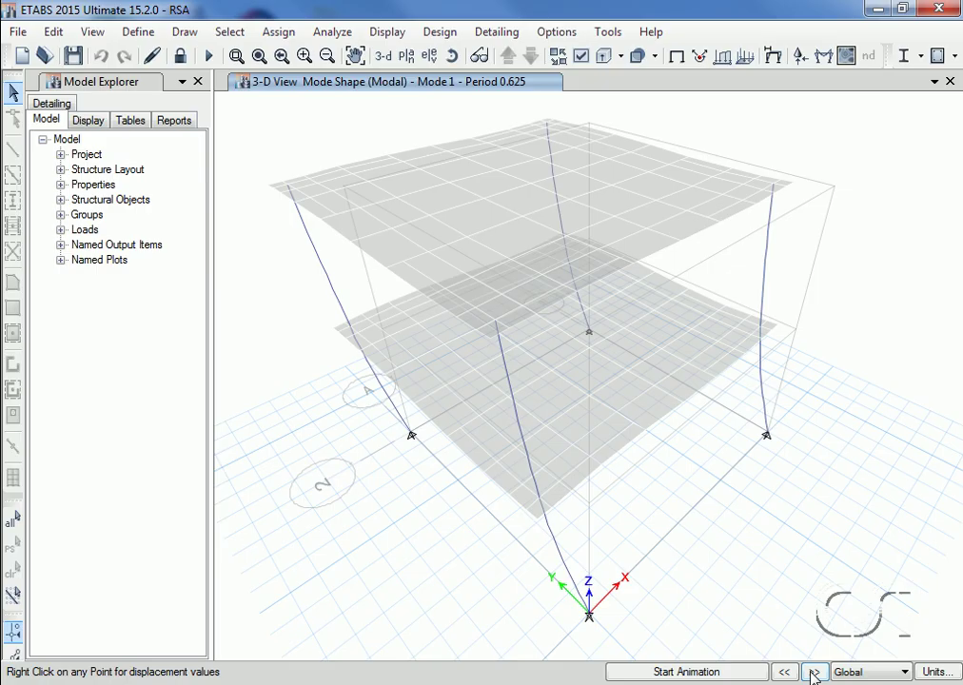
Display the deformed shape for the RS case with automatic scaling, then start and stop its animation
click(388, 33)
click(396, 114)
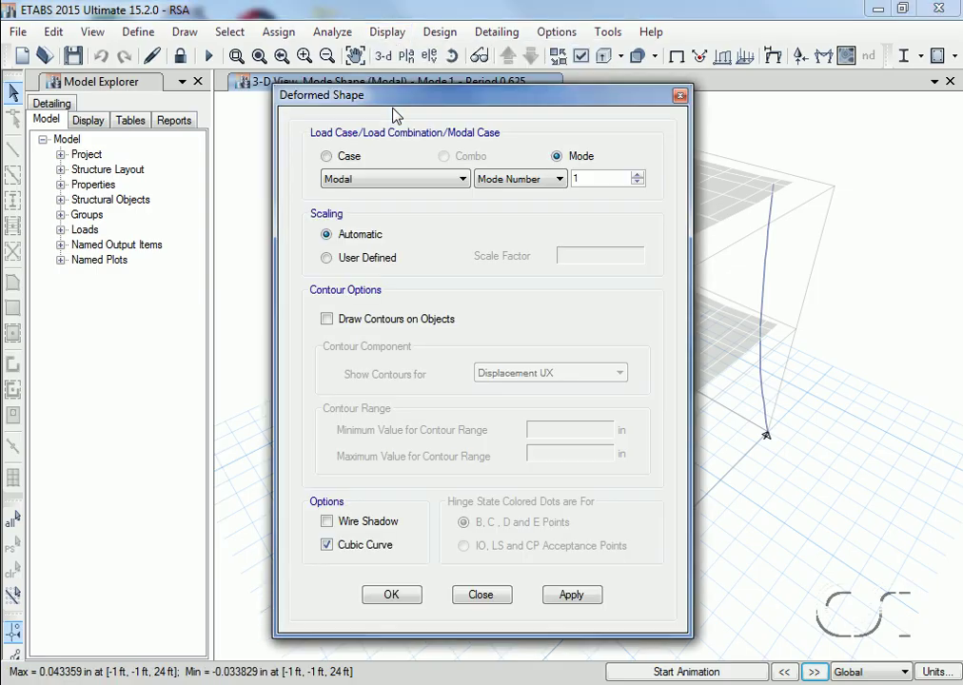
click(348, 156)
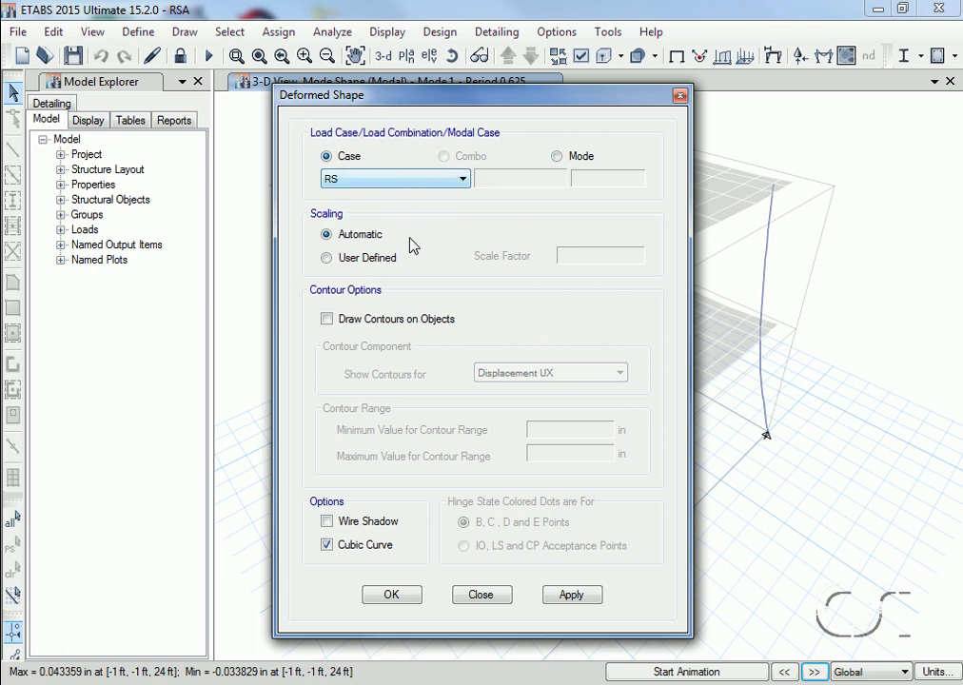
click(393, 594)
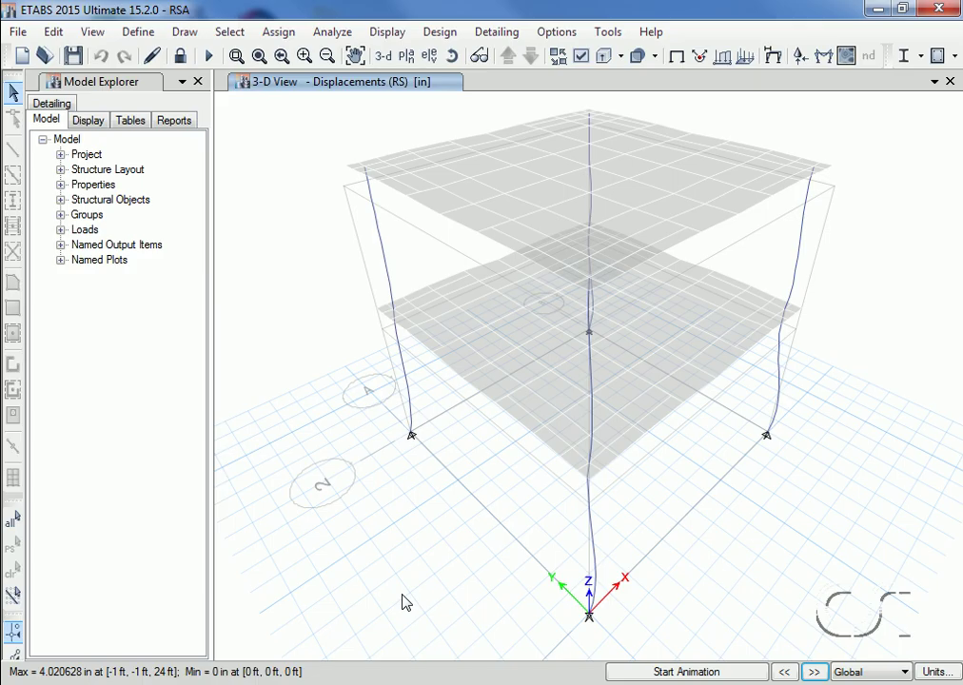
click(660, 672)
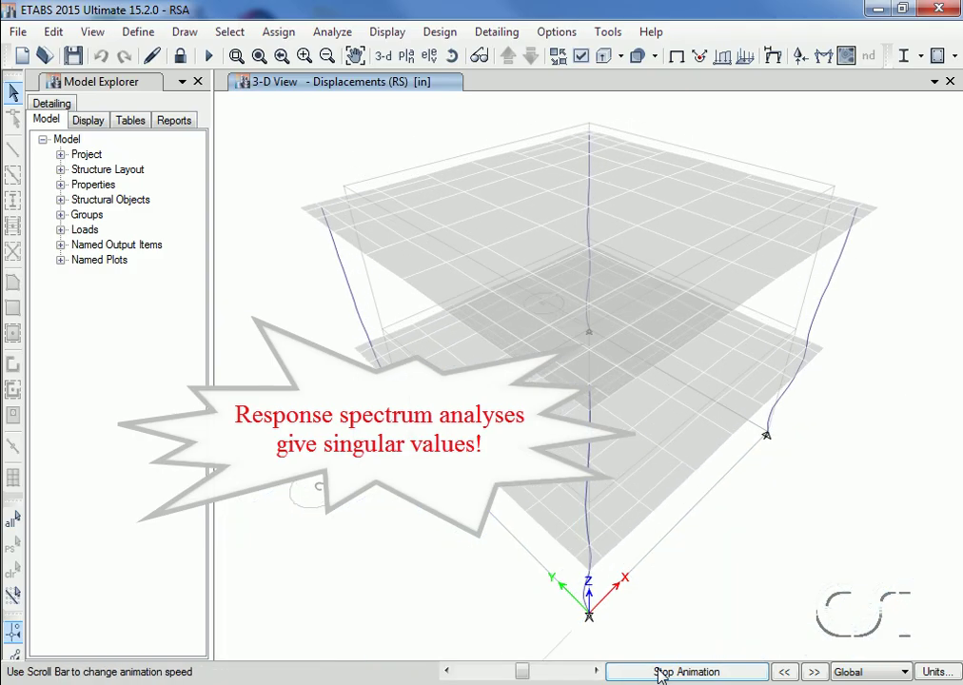
click(685, 672)
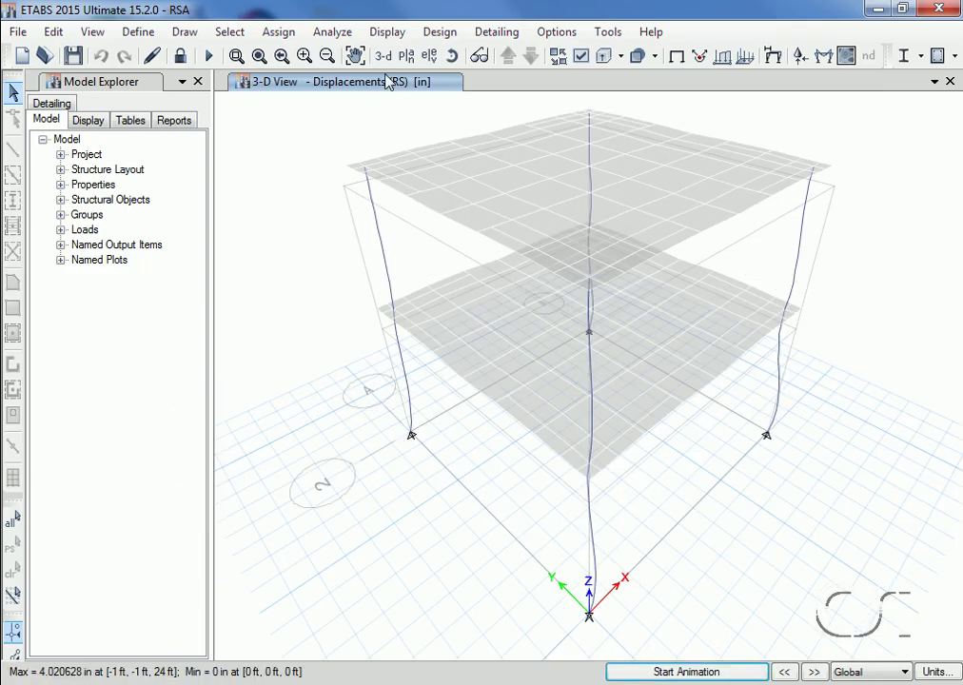
Display the RS case's support reactions as arrows for the Fx and Fy components only, excluding Fz
click(388, 33)
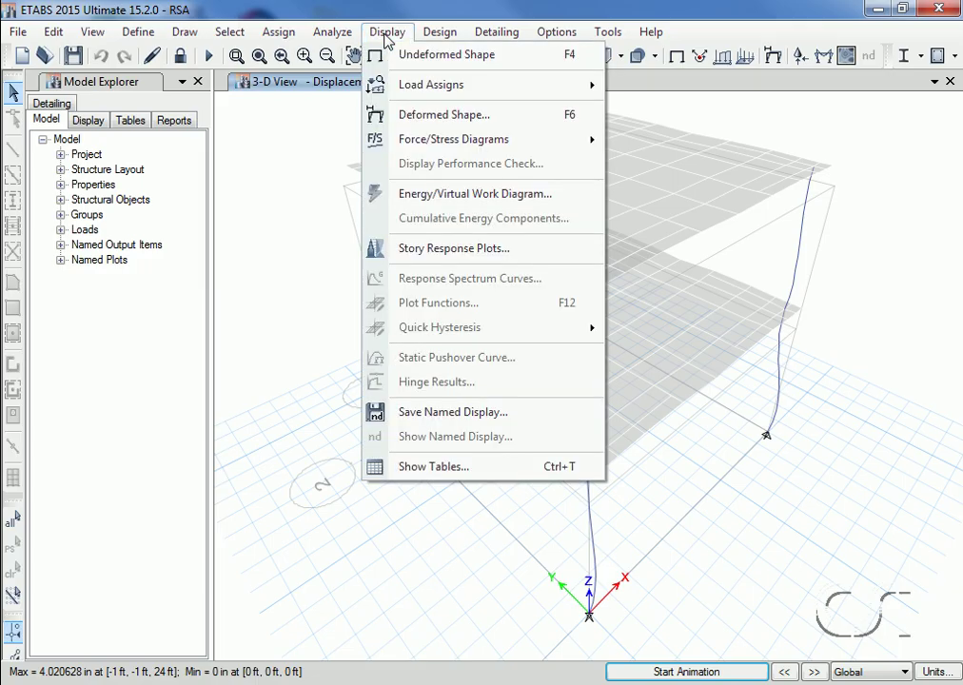
mouse_move(380, 140)
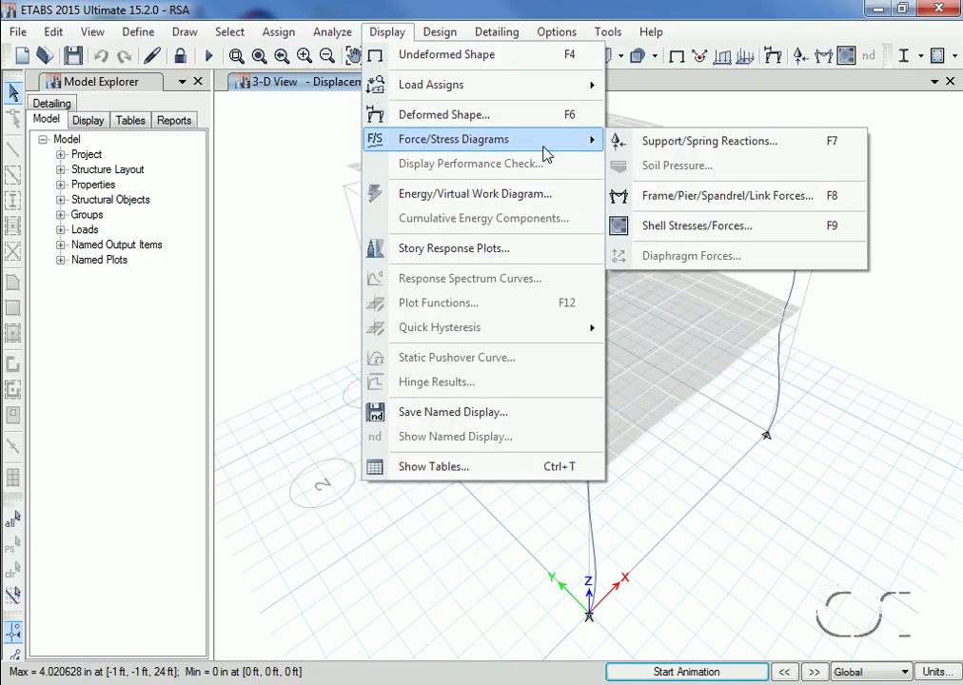
click(676, 144)
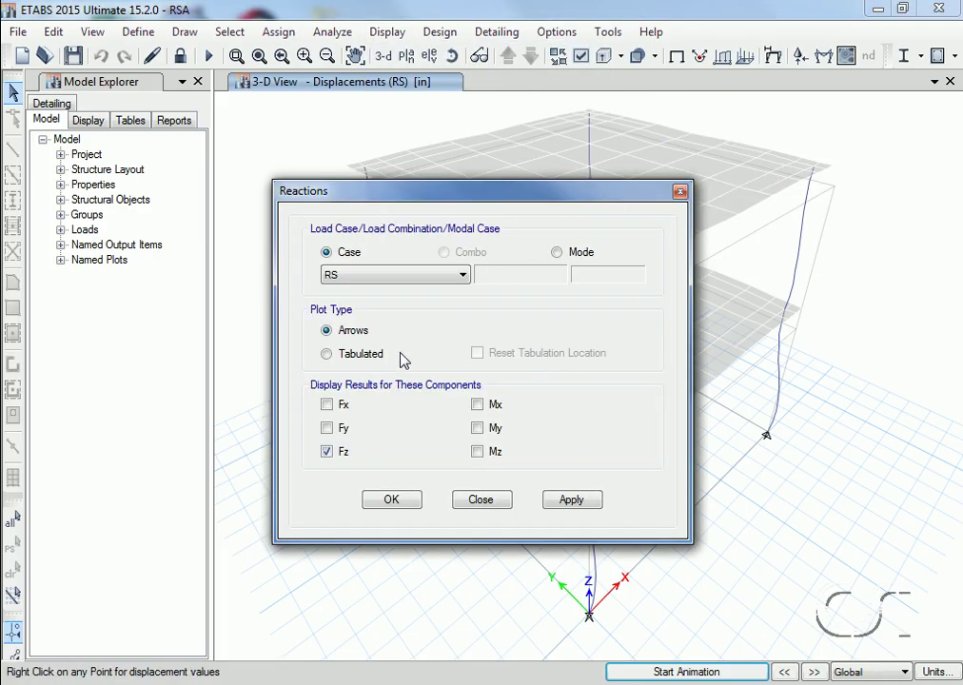
click(327, 405)
click(327, 428)
click(328, 452)
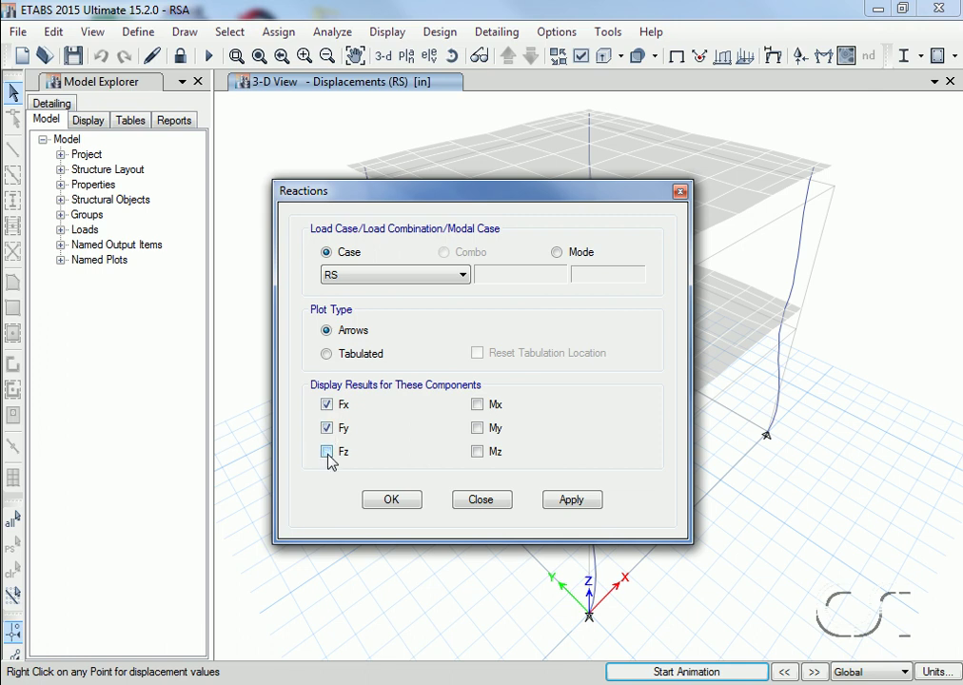
click(391, 501)
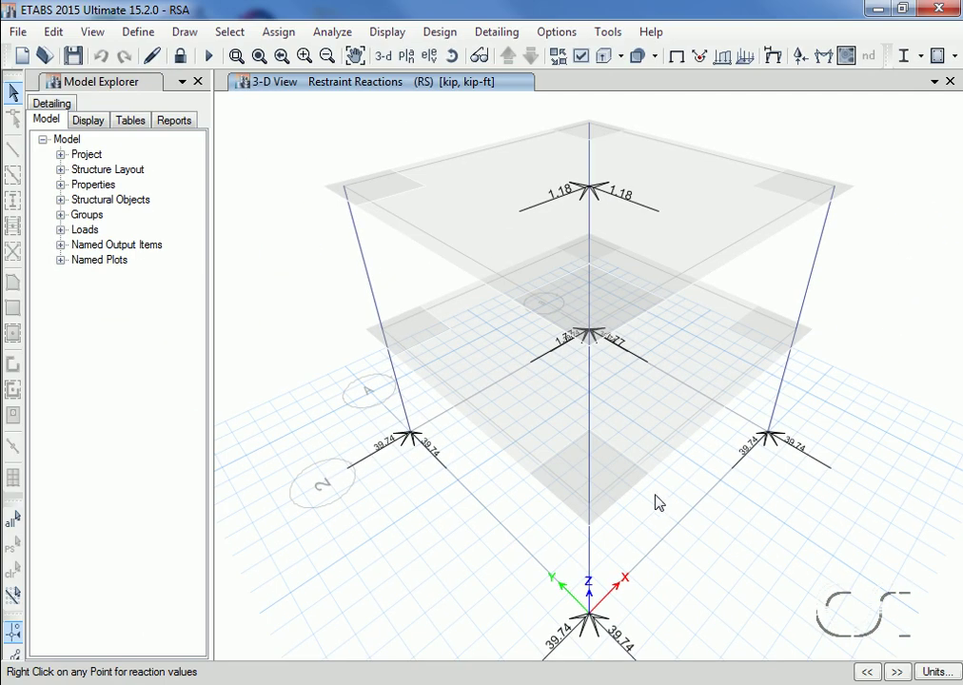
Show the Joint Displacements table from the analysis displacement results and look through its rows, returning to the first one
click(384, 32)
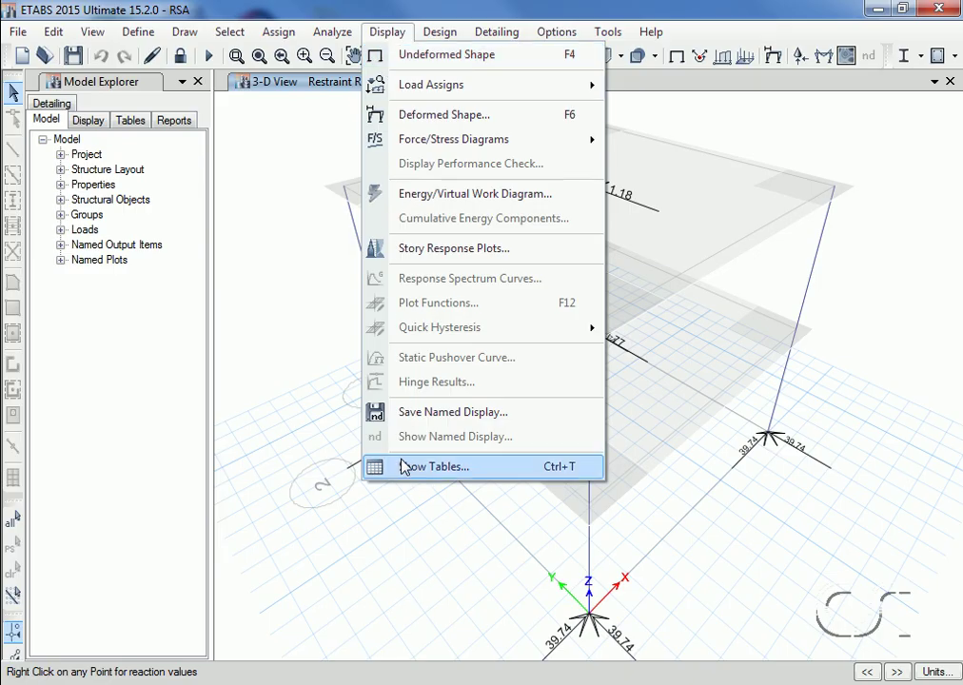
click(471, 476)
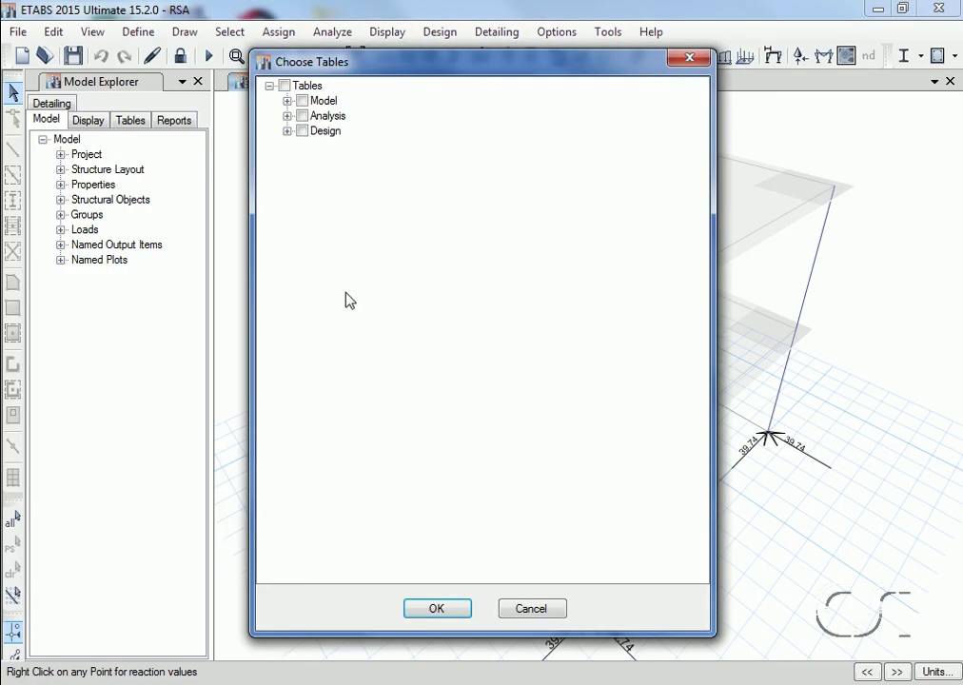
click(286, 116)
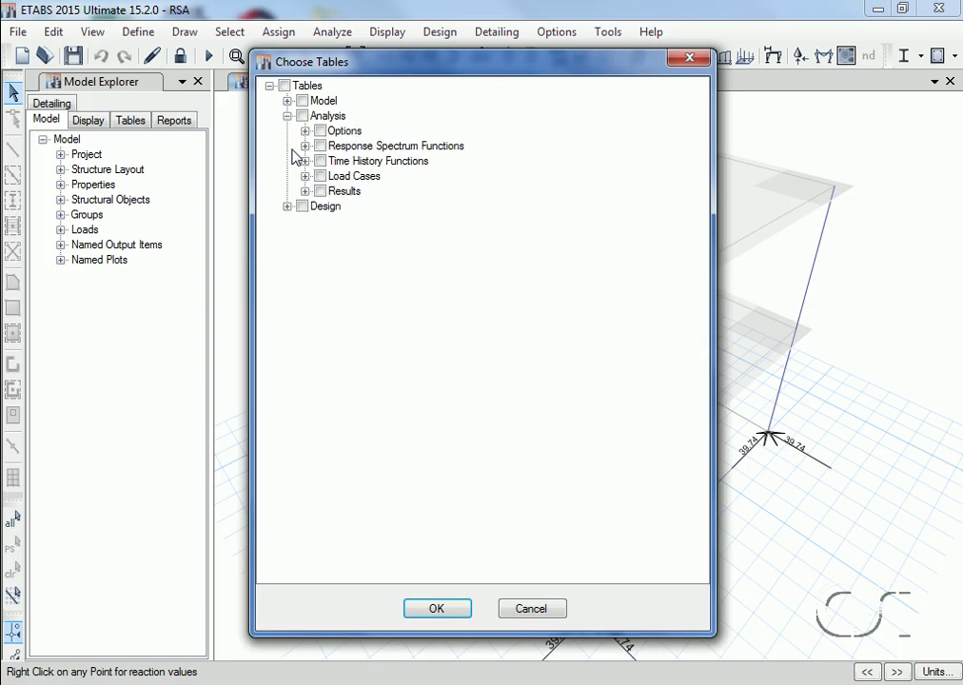
click(304, 191)
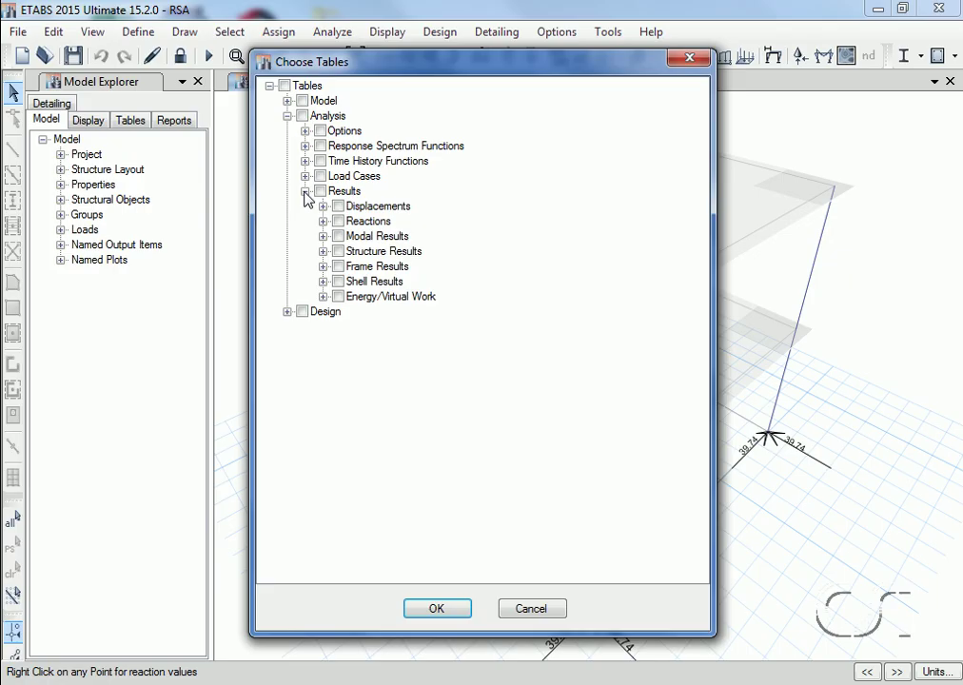
click(324, 207)
click(355, 221)
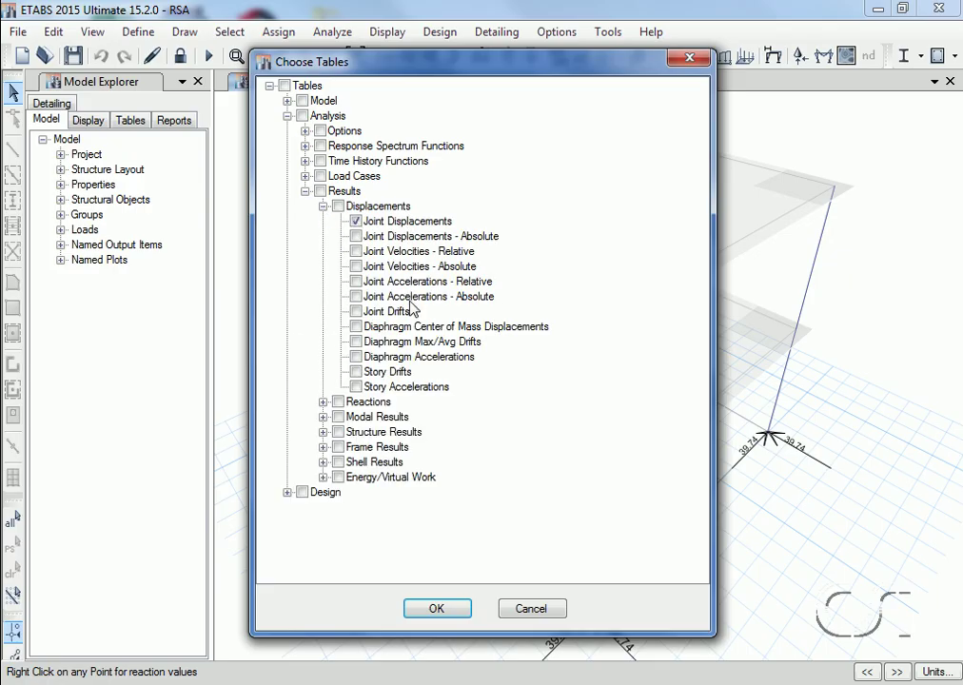
click(429, 610)
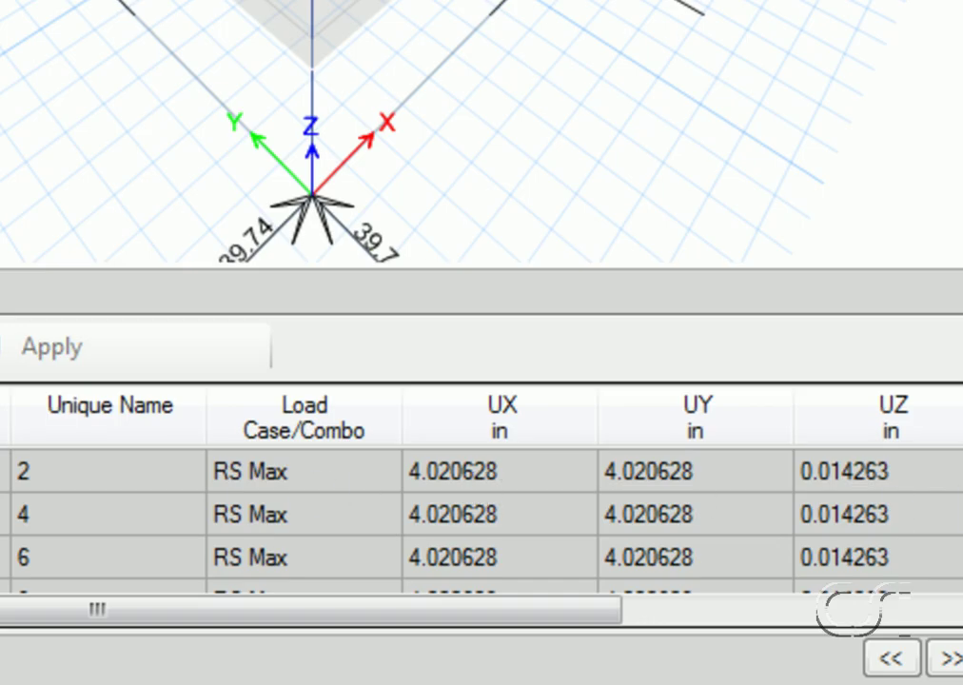
scroll(487, 522, down, 10)
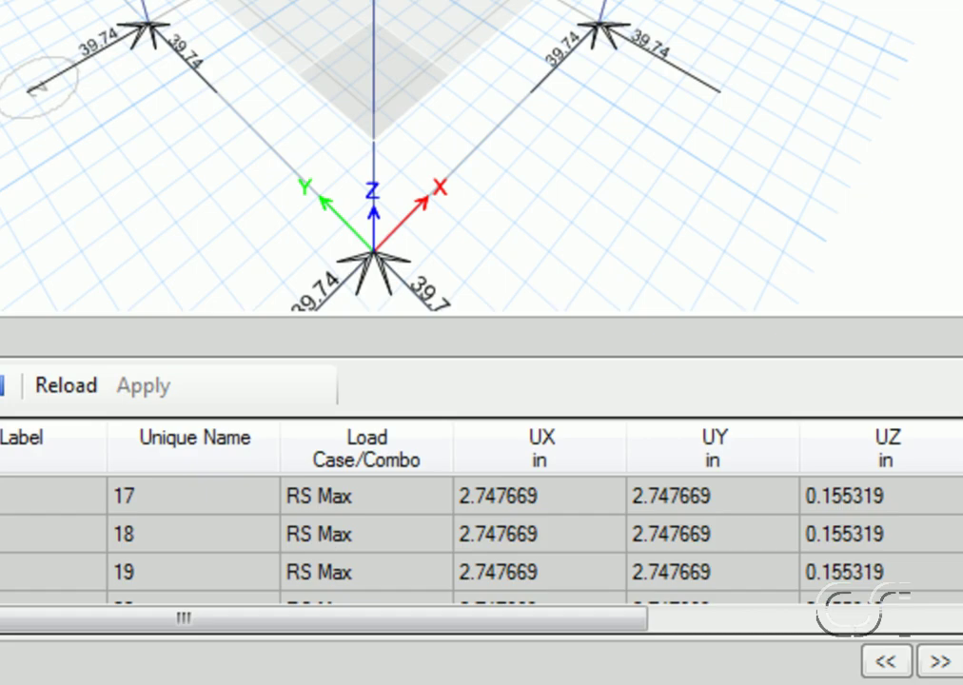
scroll(950, 590, down, 10)
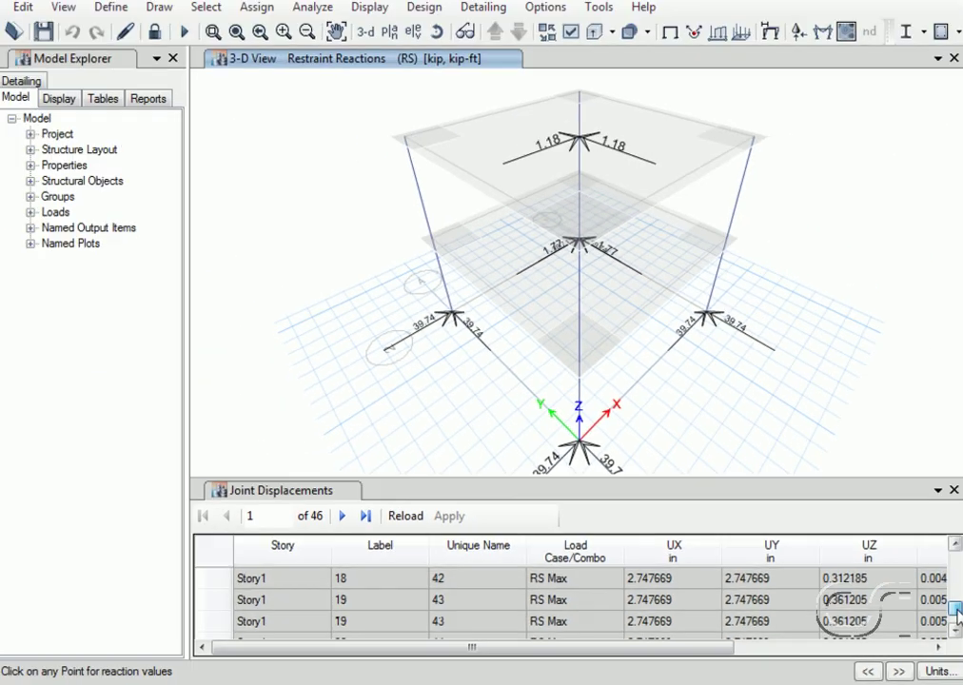
drag(950, 624, 957, 566)
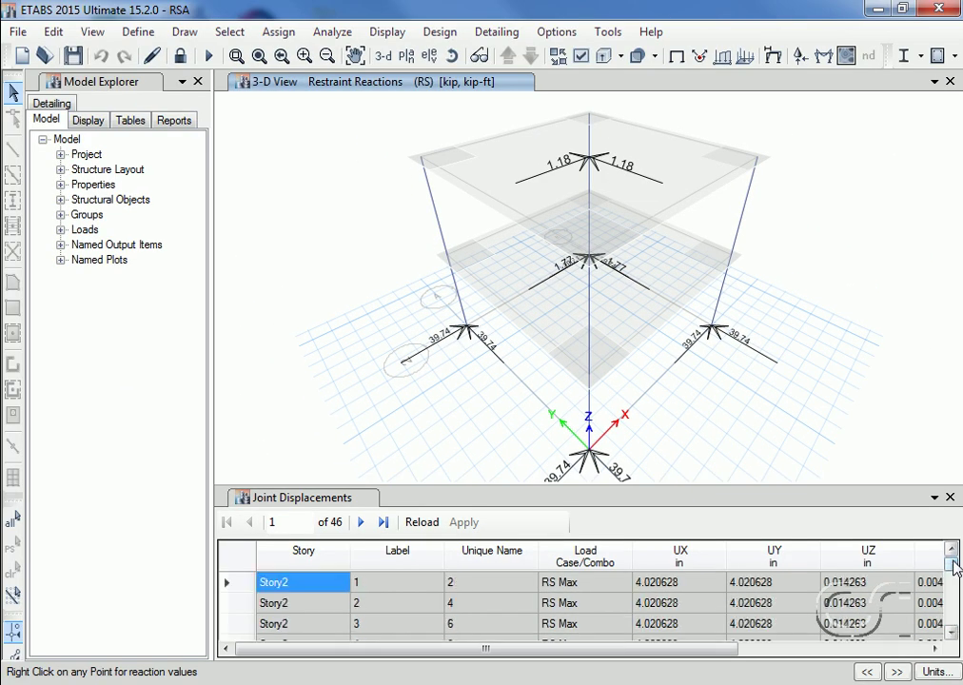
Add Diaphragm Accelerations to the chosen displacement result tables and show it
click(387, 31)
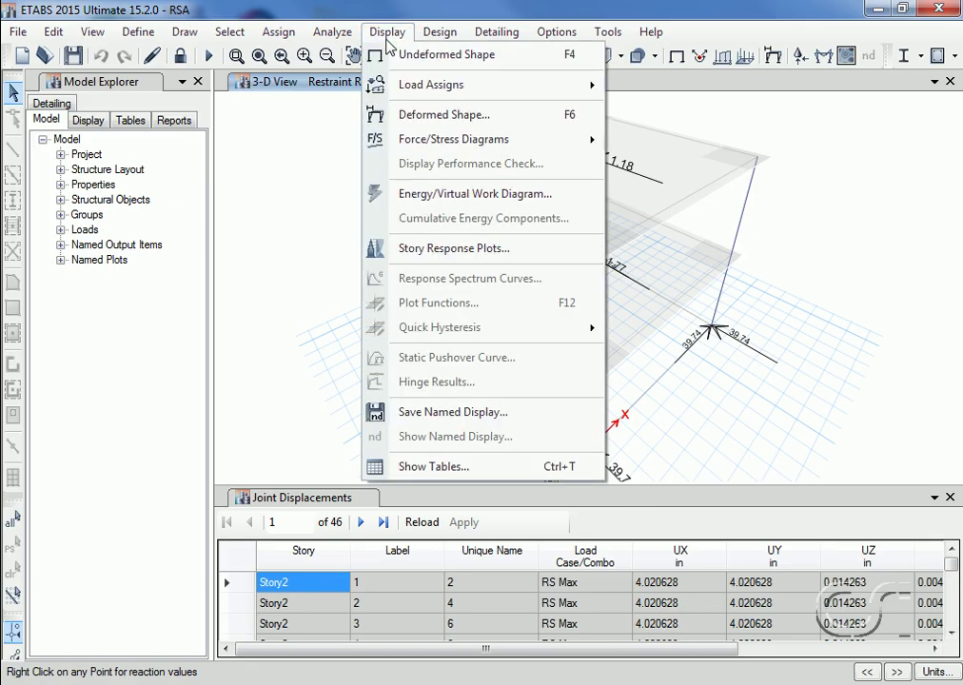
click(409, 467)
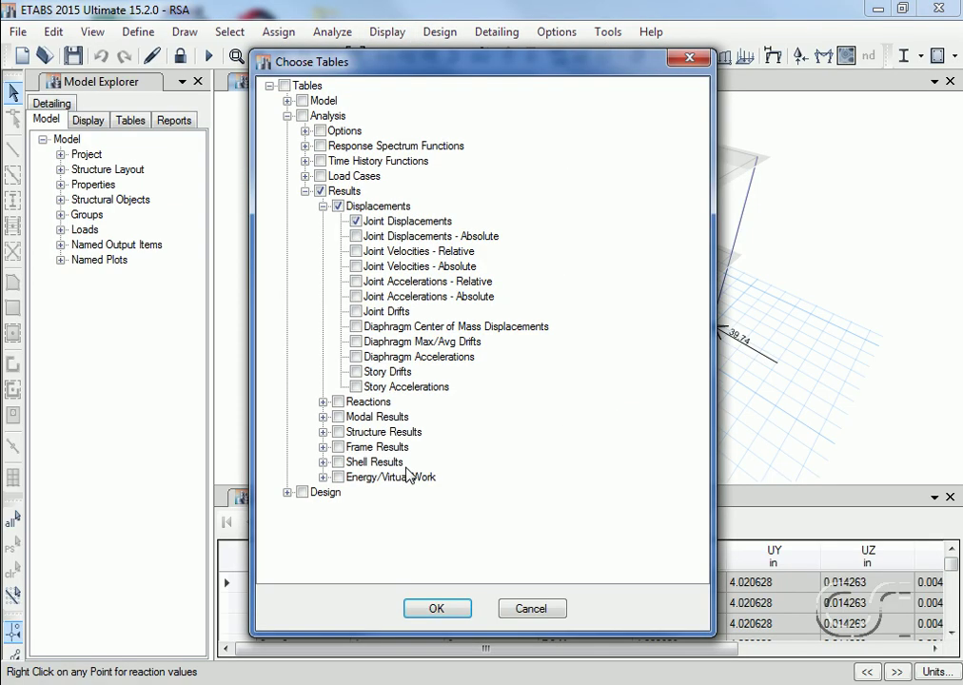
click(356, 357)
click(437, 608)
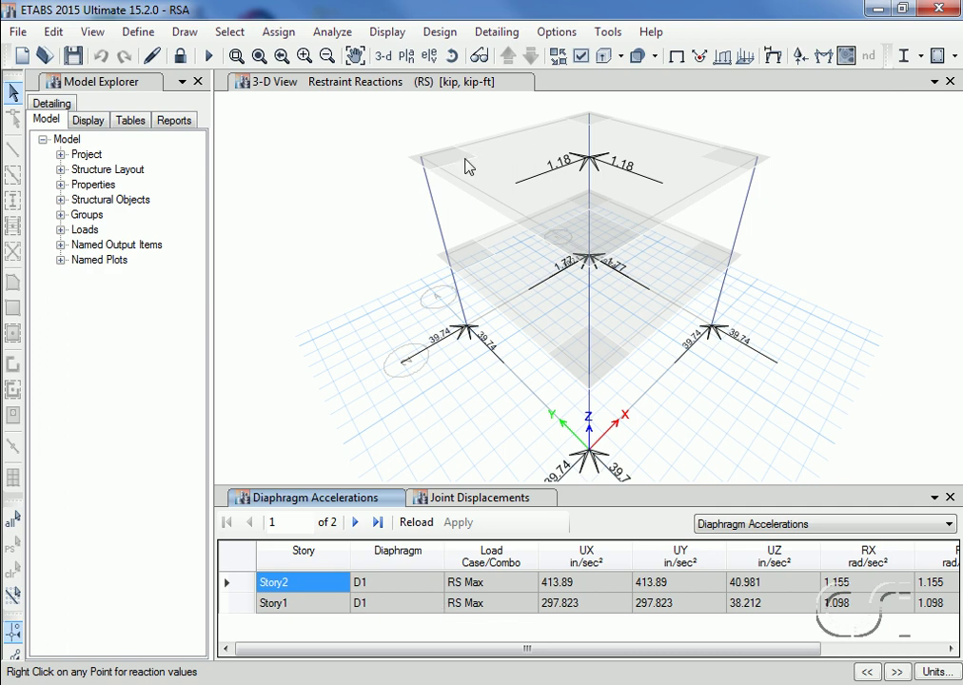
Add the Modal Participating Mass Ratios table, switch the table view to it, and examine the cumulative translational and rotational mass sums through mode 6
click(389, 33)
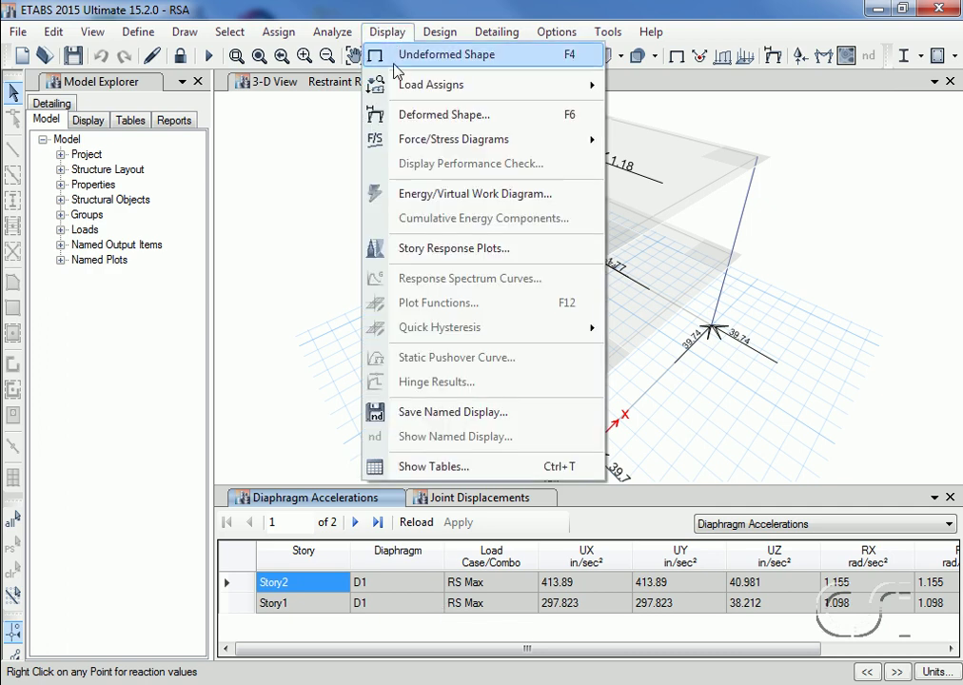
click(416, 468)
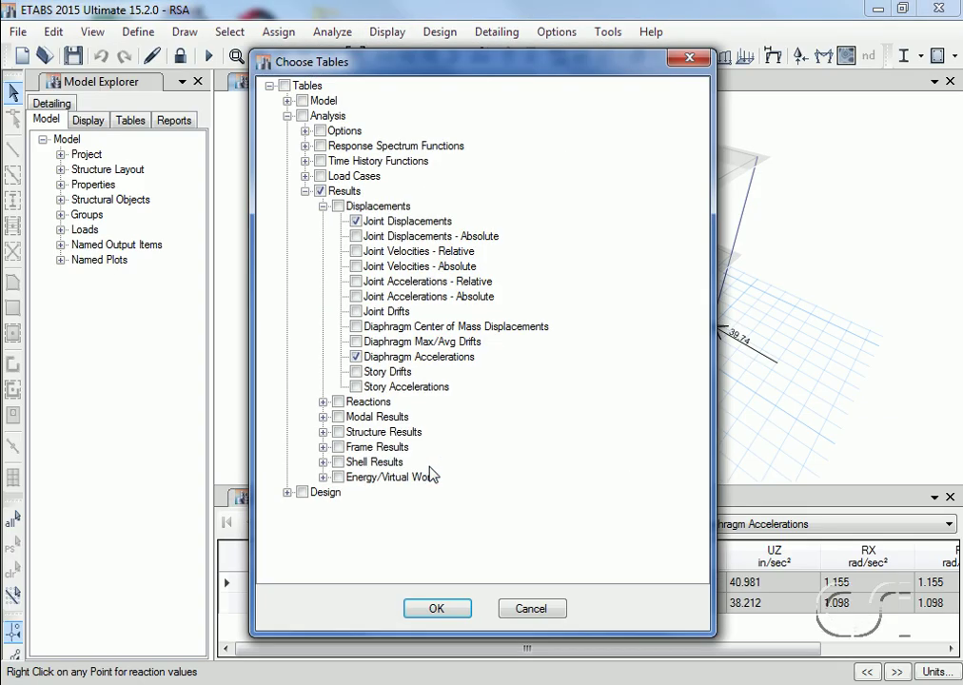
click(324, 417)
click(357, 447)
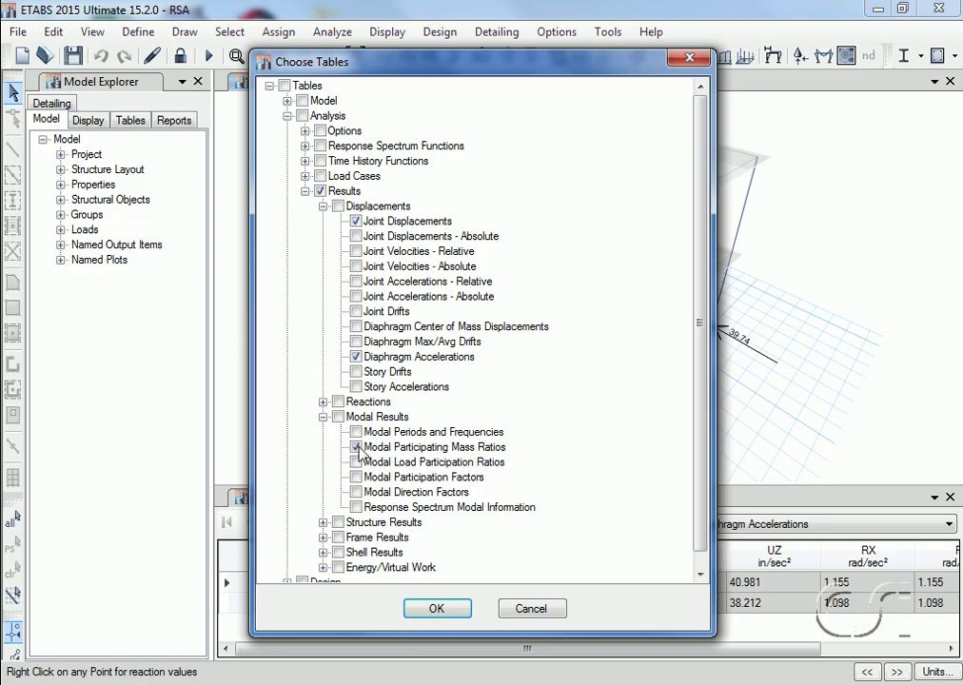
click(436, 610)
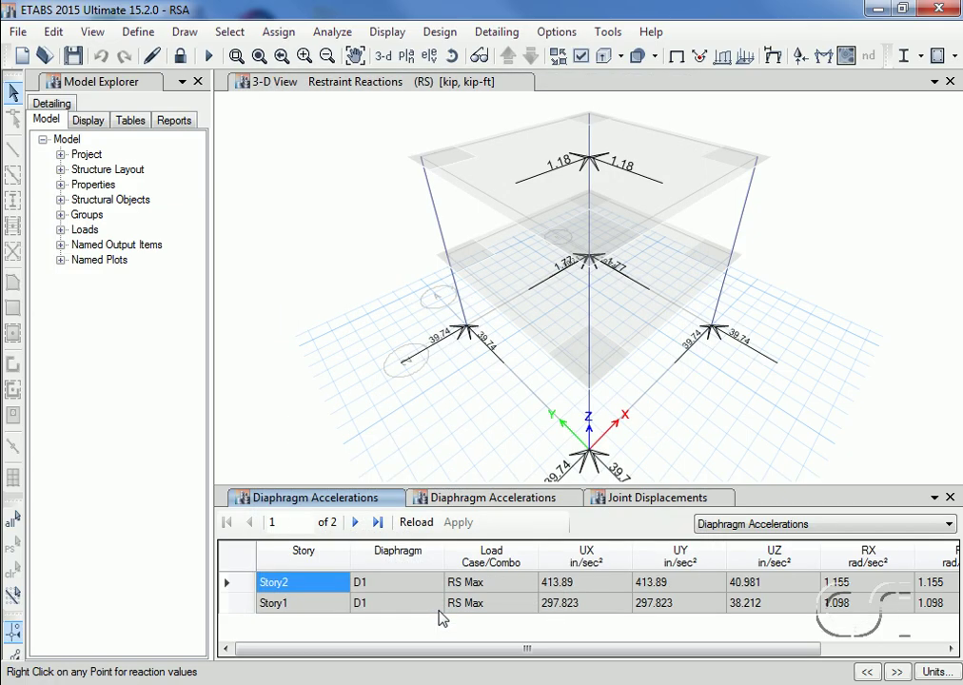
click(768, 530)
click(775, 568)
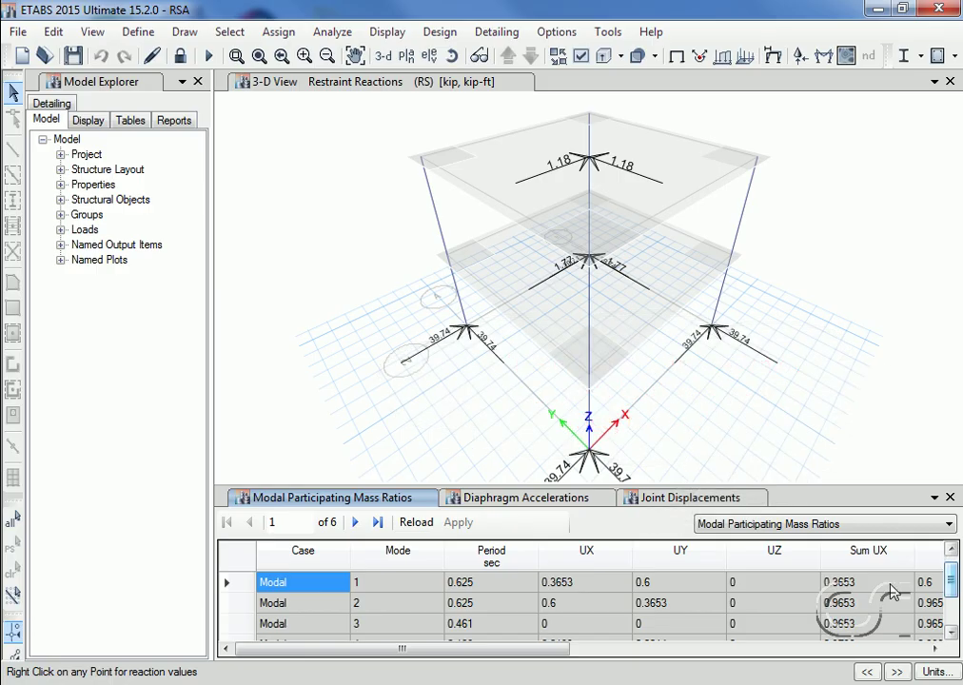
drag(955, 577, 955, 609)
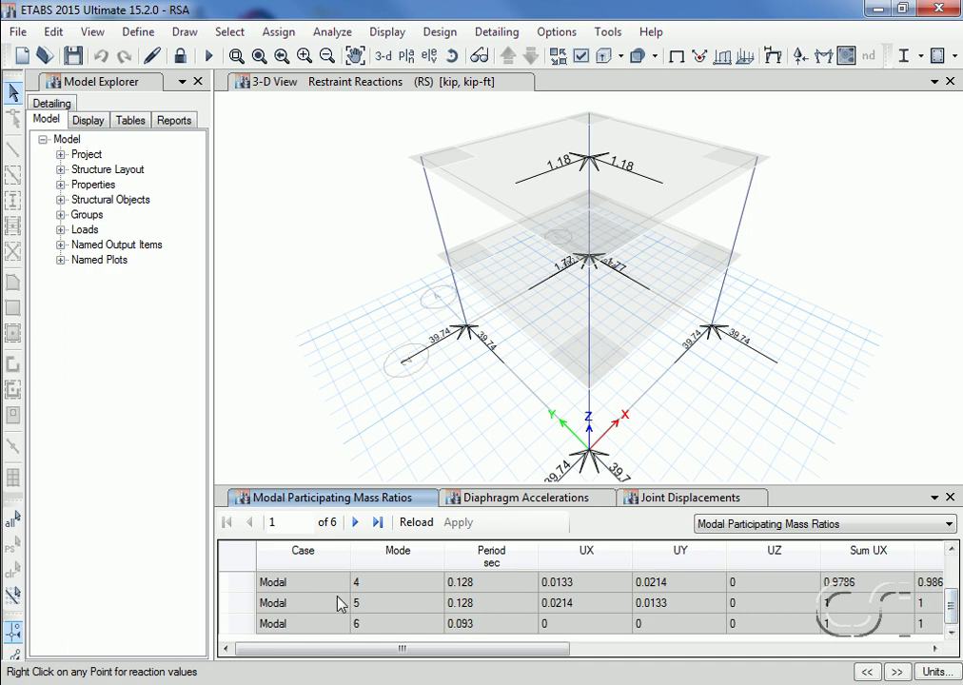
drag(465, 654, 678, 683)
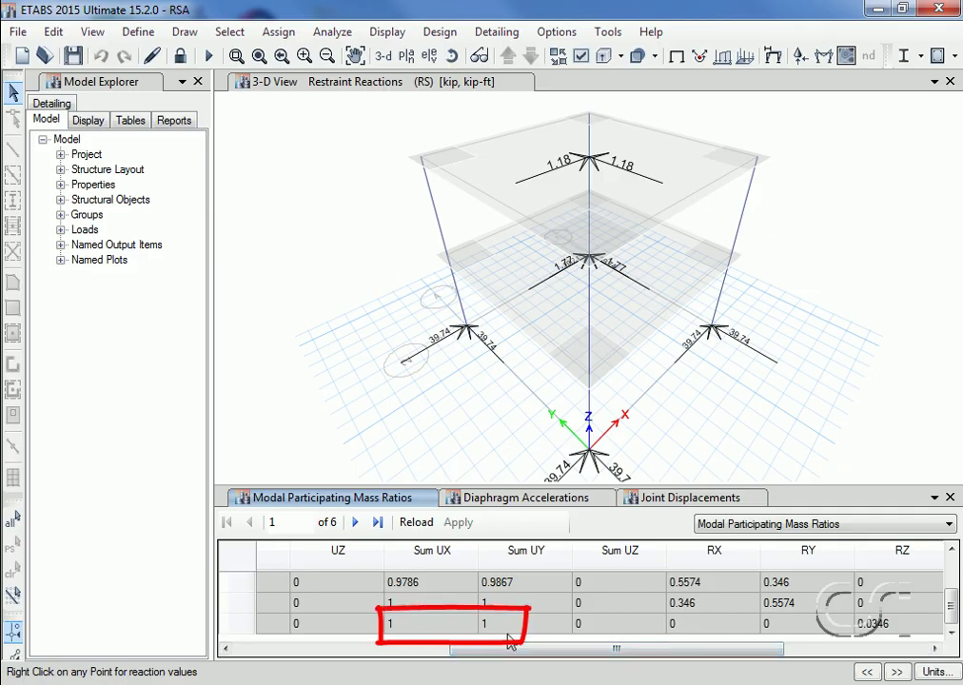
mouse_move(613, 649)
mouse_down()
mouse_move(701, 666)
mouse_move(715, 653)
mouse_move(790, 635)
mouse_move(816, 651)
mouse_up()
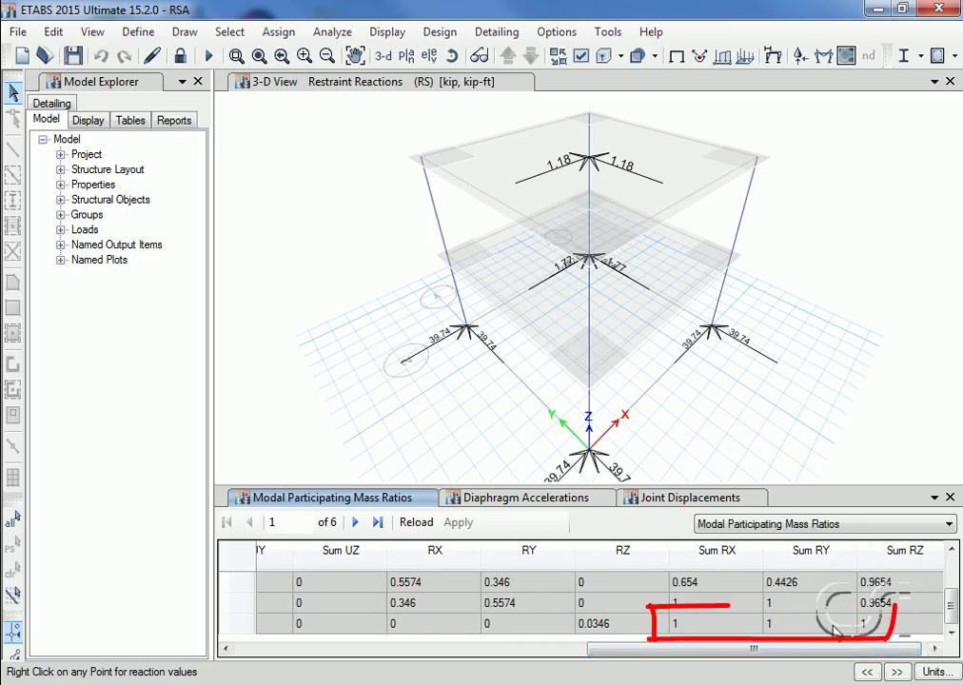